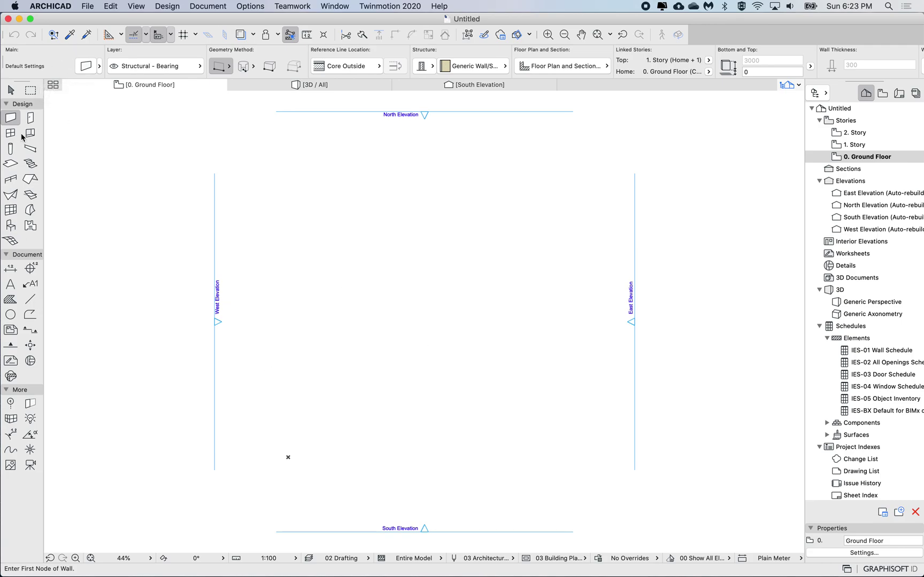
Draw a closed isosceles triangle with a horizontal base in the empty area between the elevation markers, using three solid lines.
click(29, 300)
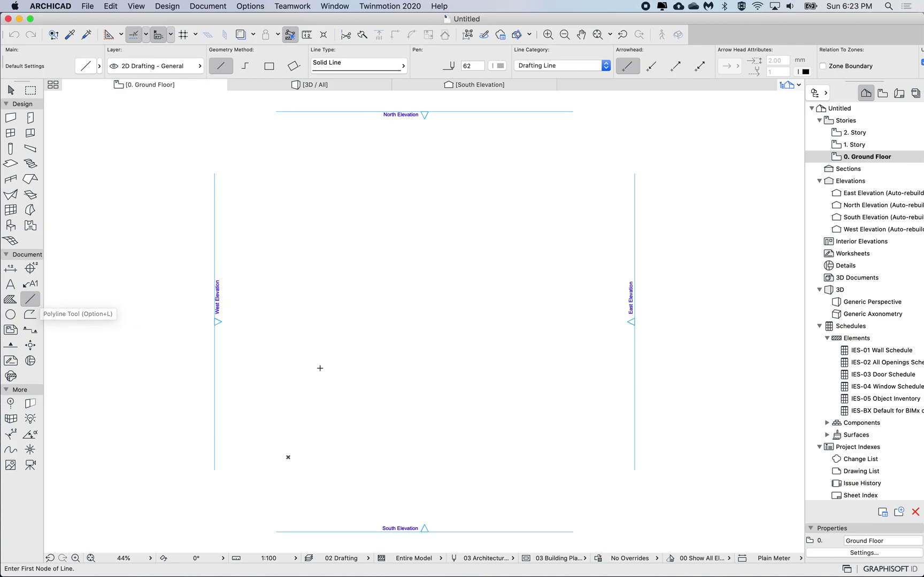
scroll(347, 371, up, 5)
click(293, 366)
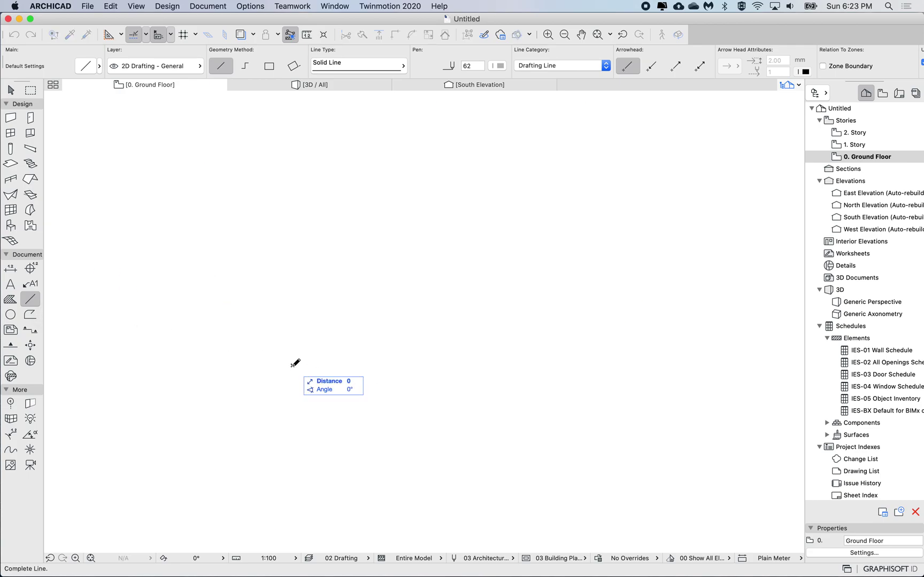
click(392, 267)
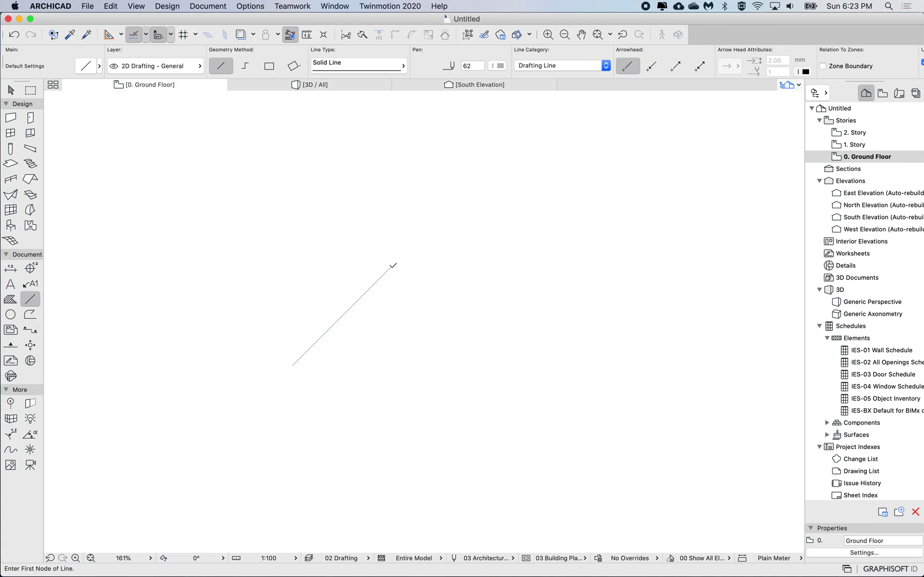
click(391, 266)
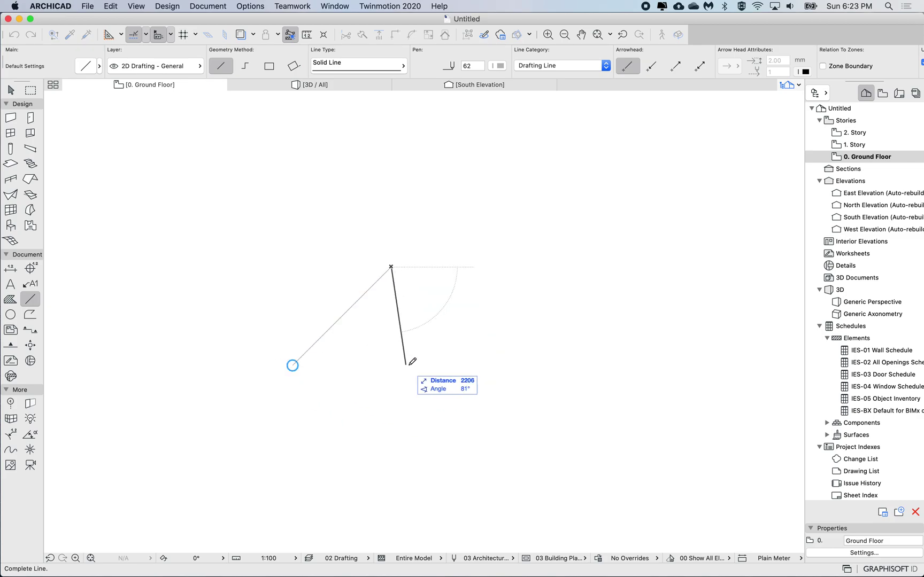
click(492, 365)
click(492, 365)
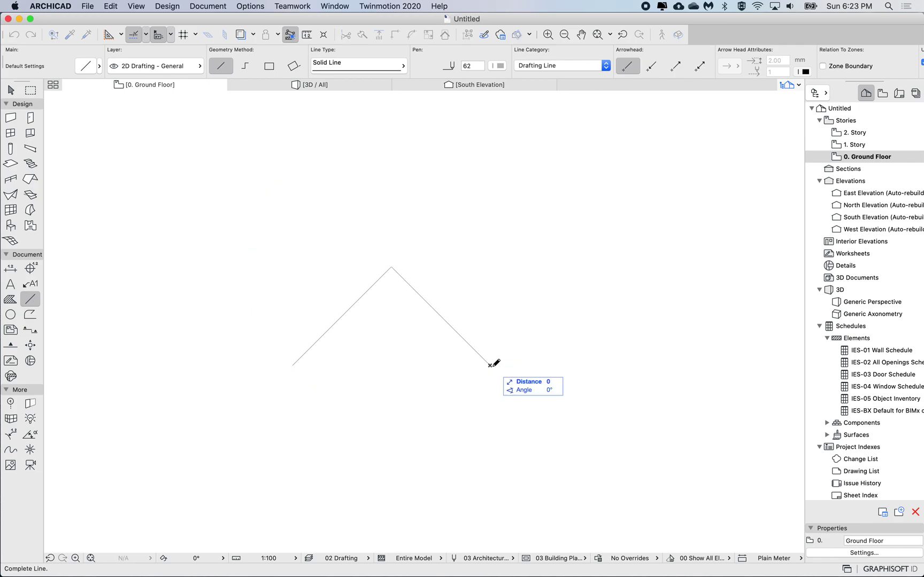
click(293, 365)
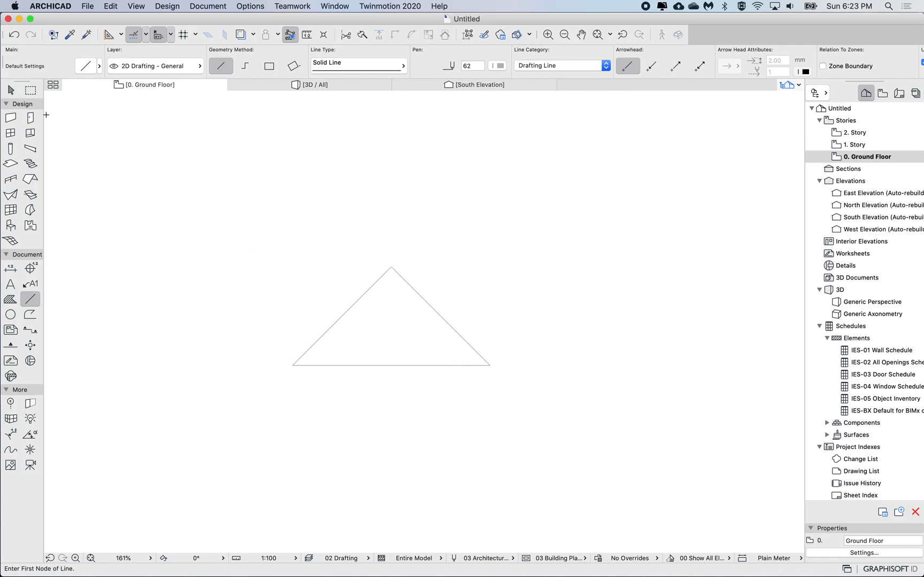
Copy the triangle's three lines to the clipboard and deselect them.
click(10, 89)
drag(328, 269, 479, 382)
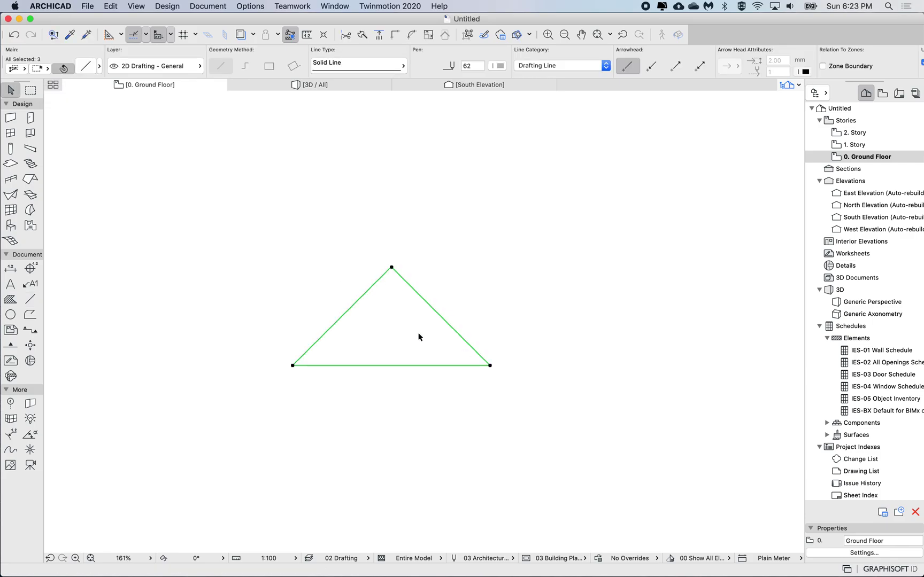
right_click(393, 303)
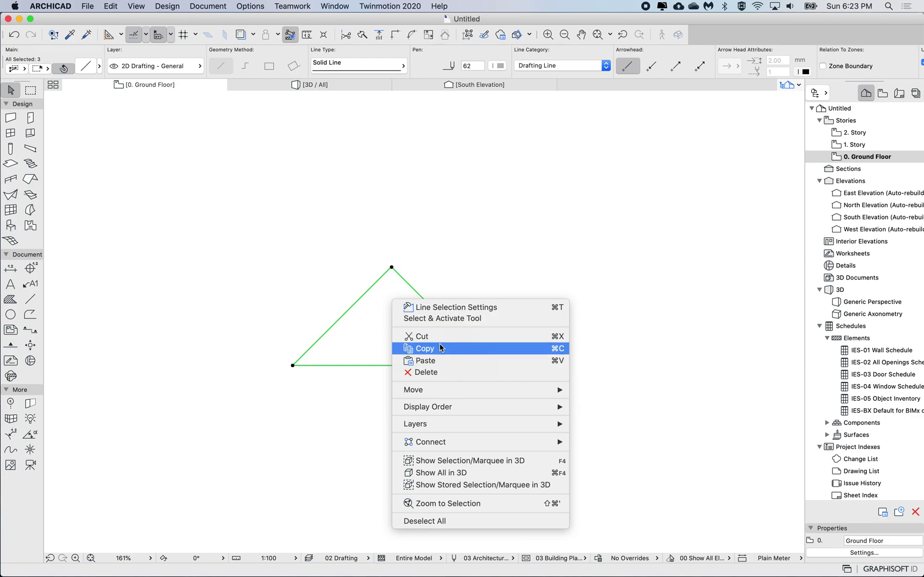
click(427, 353)
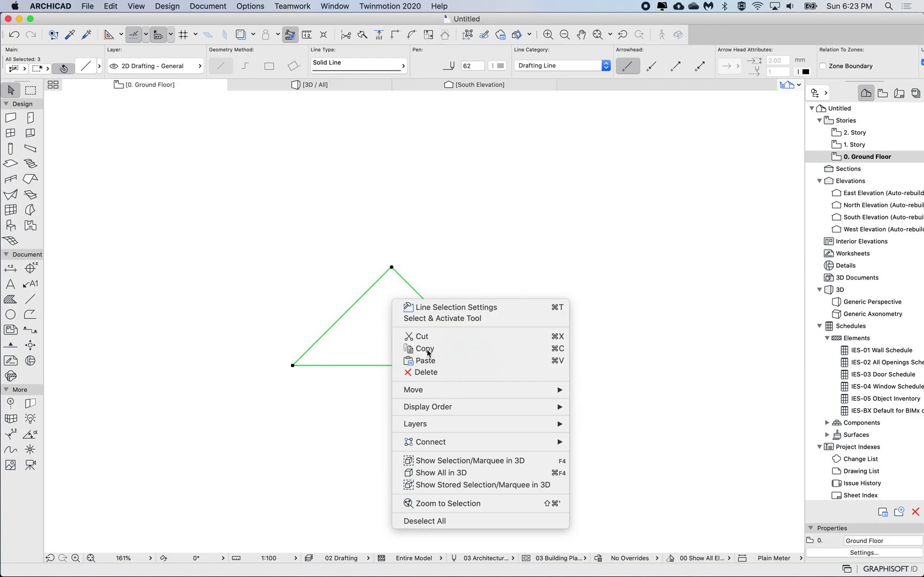
click(362, 268)
Create a new Symbol line type named "01 Triangles" in the Lines attributes.
click(254, 6)
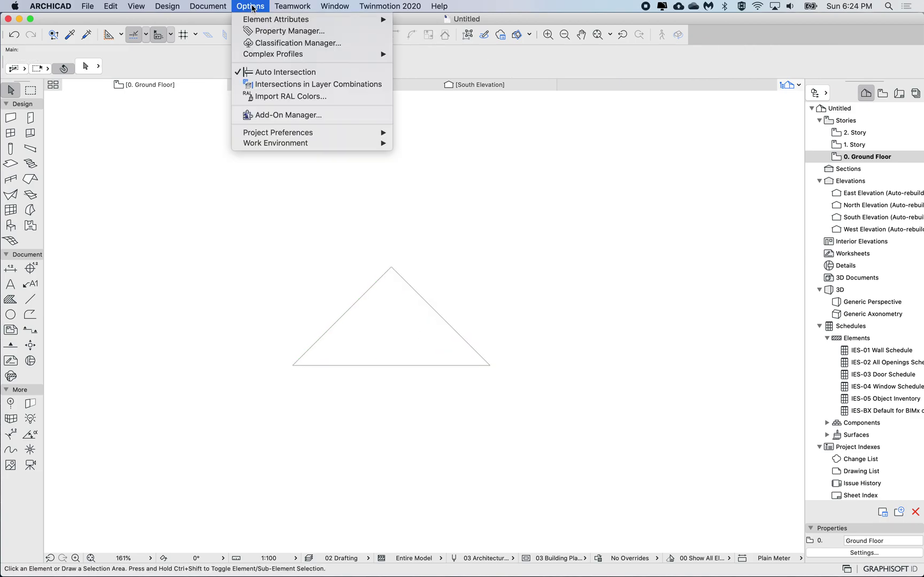
mouse_move(252, 19)
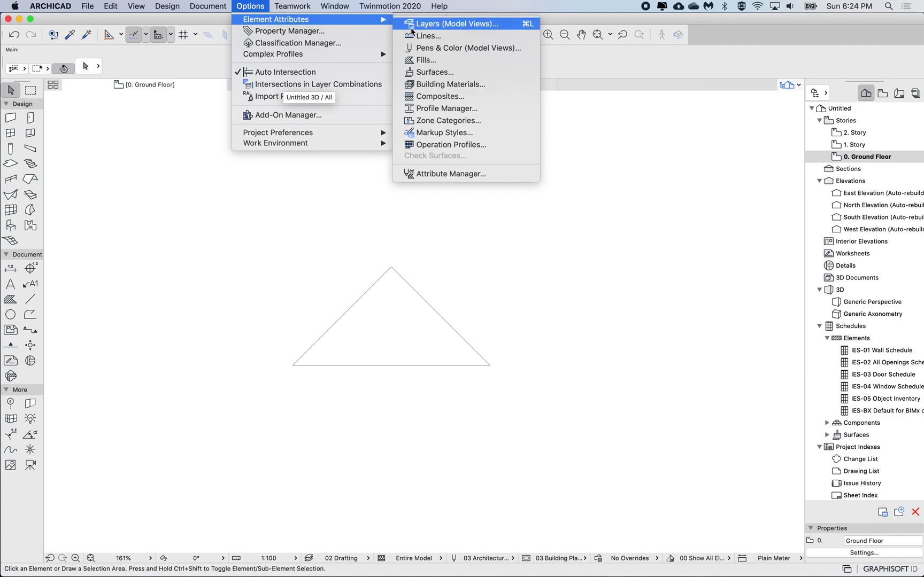
click(424, 36)
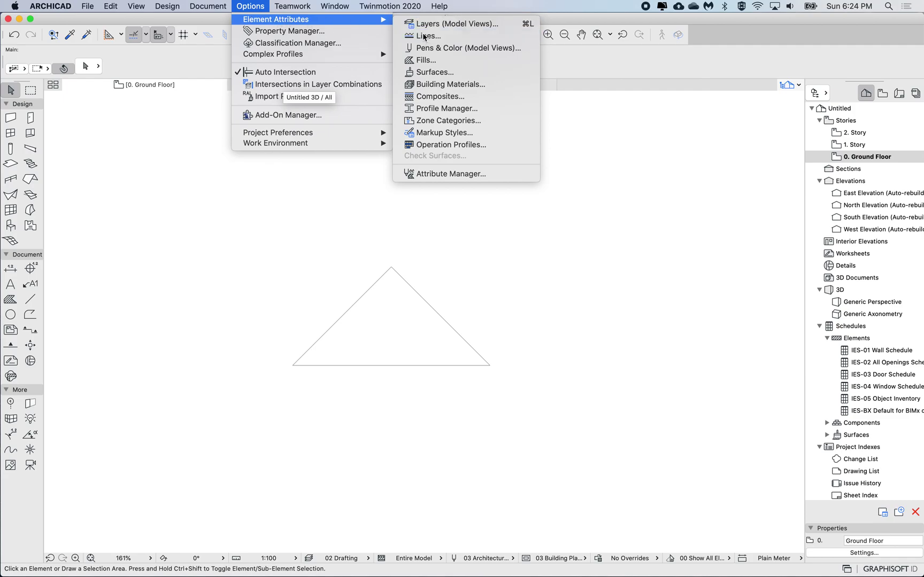
click(302, 189)
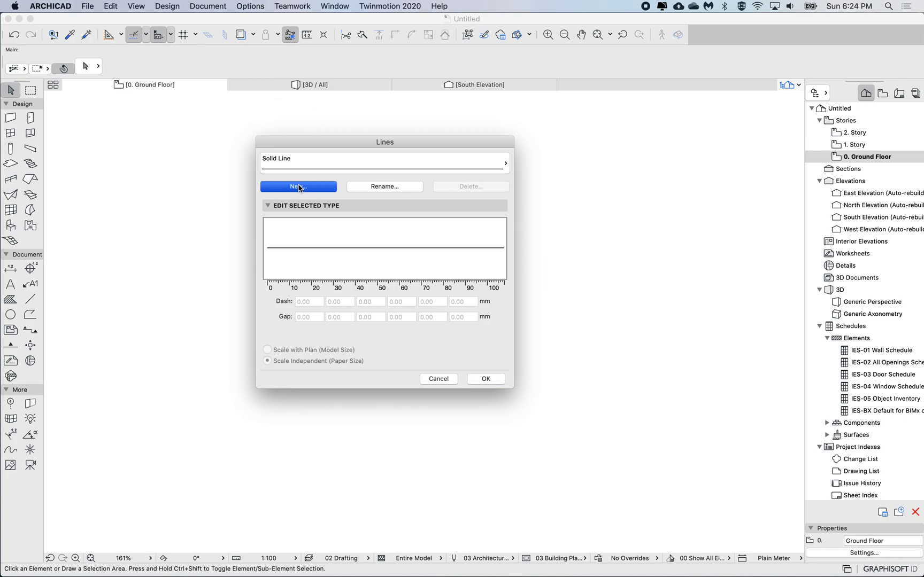
click(327, 283)
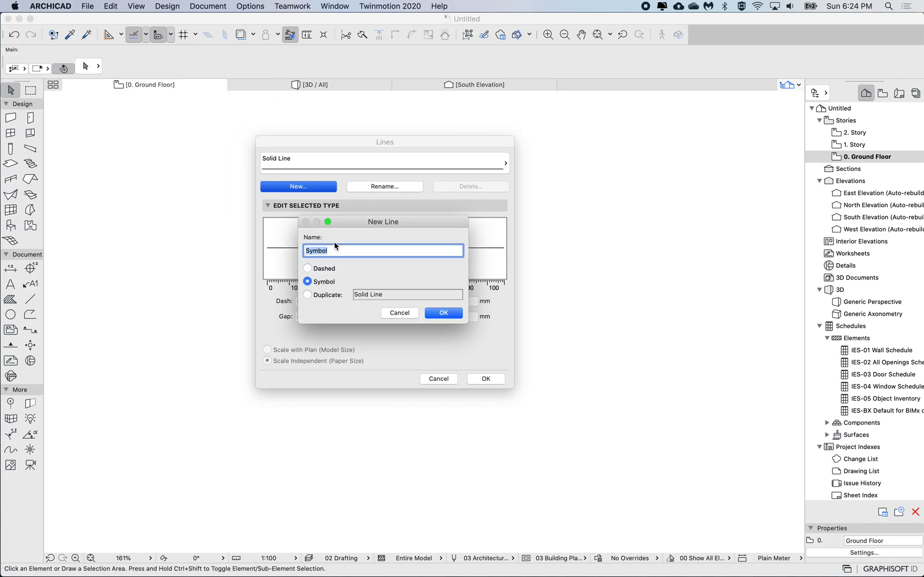
text(01 Triangles)
click(444, 313)
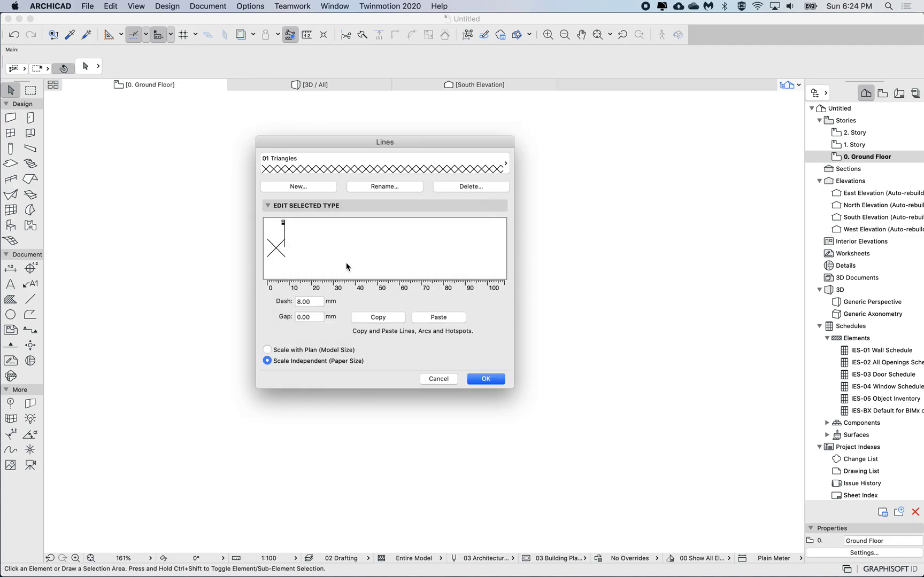
Paste the copied triangle as the line type's symbol, set its dash to 10 mm and gap to 2 mm, and accept the settings.
click(442, 317)
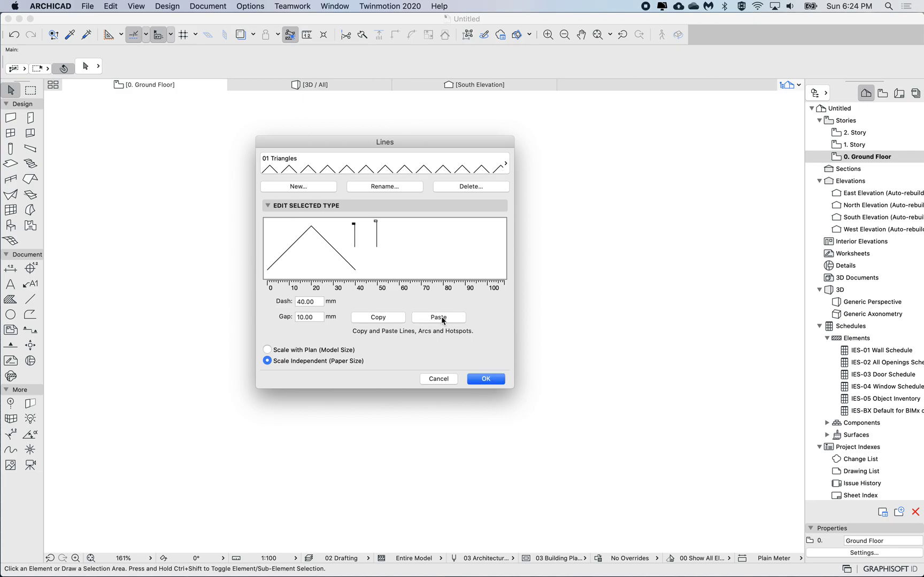
double_click(308, 303)
text(10)
key(Tab)
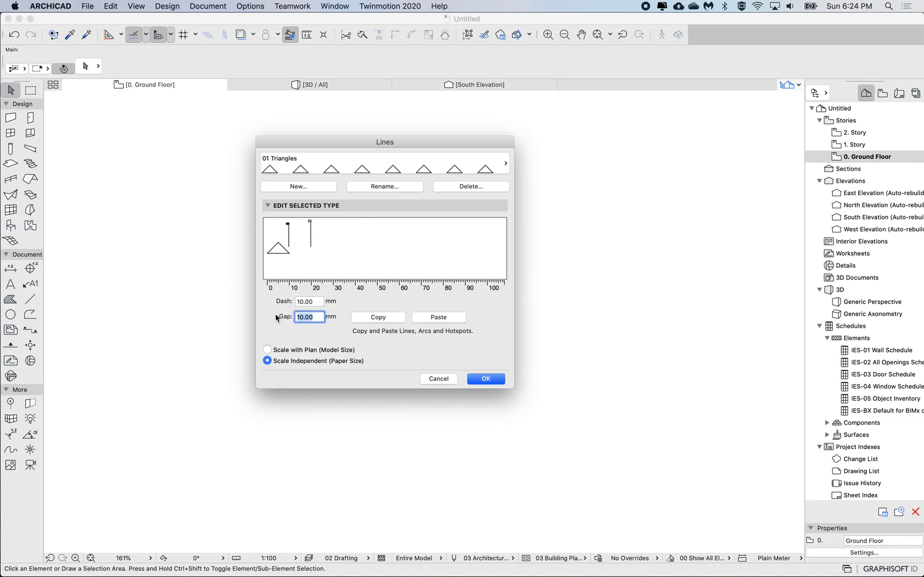
text(2)
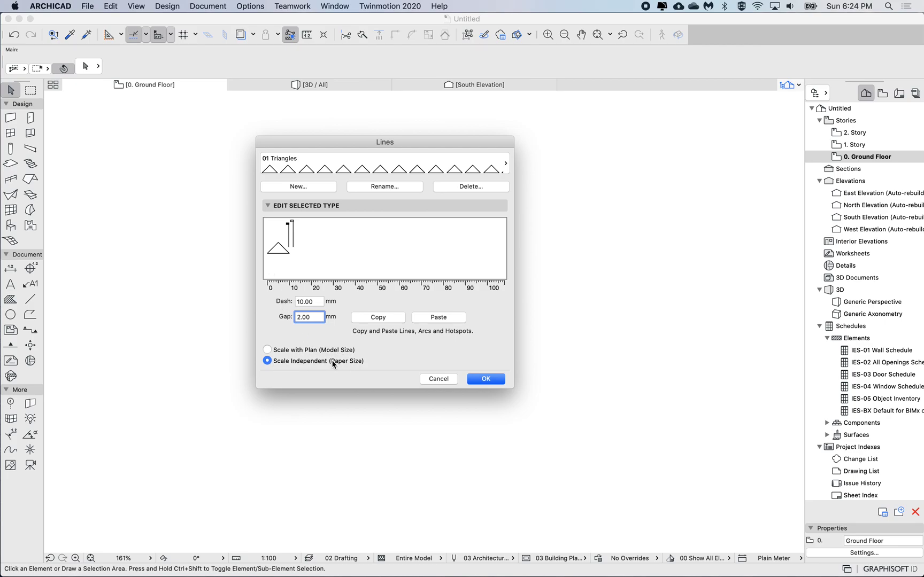
click(492, 378)
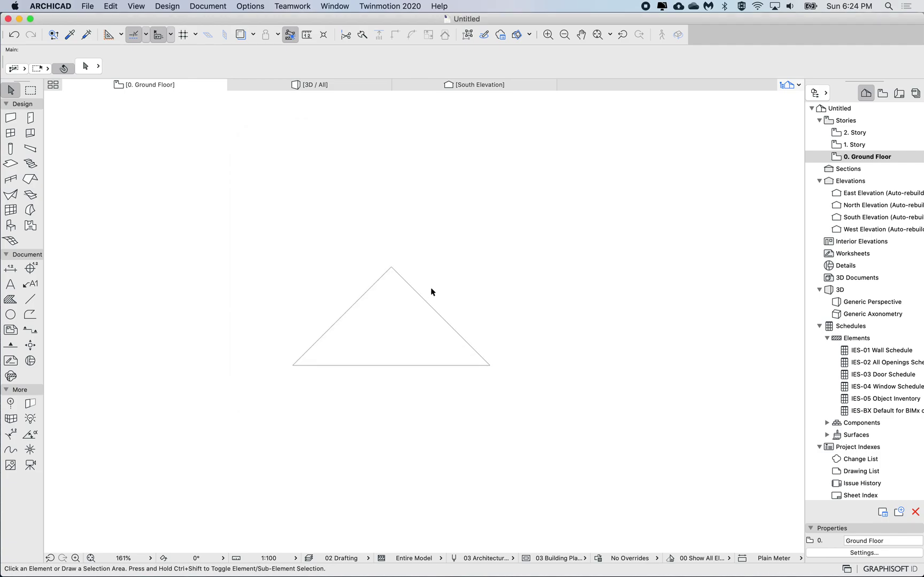
Draw an open three-segment zigzag polyline below the South Elevation marker, rising, falling, then rising again.
scroll(378, 305, down, 5)
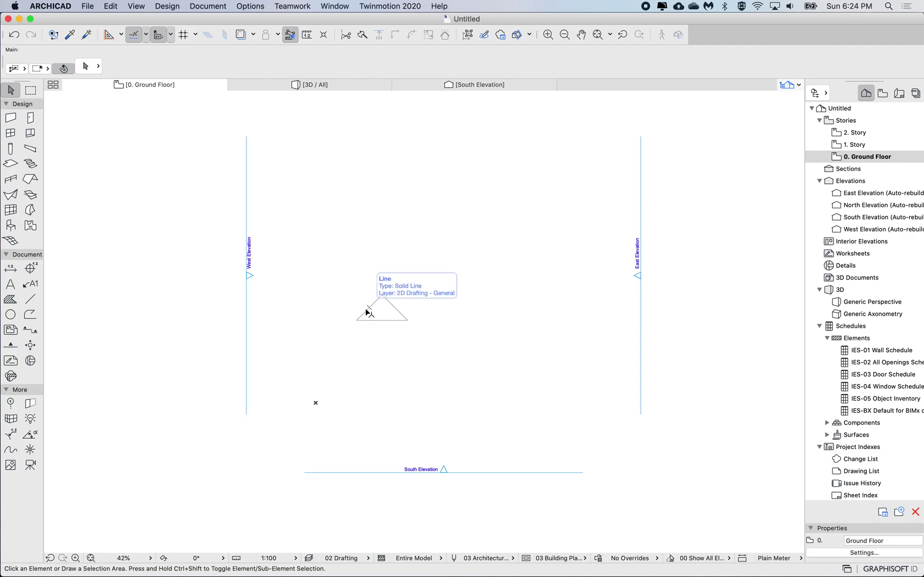
click(30, 315)
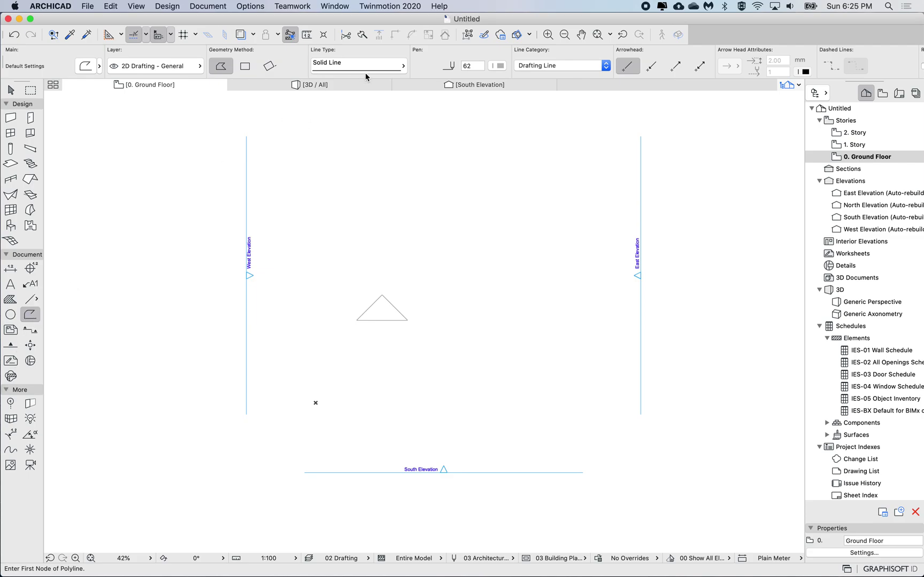
scroll(359, 405, down, 10)
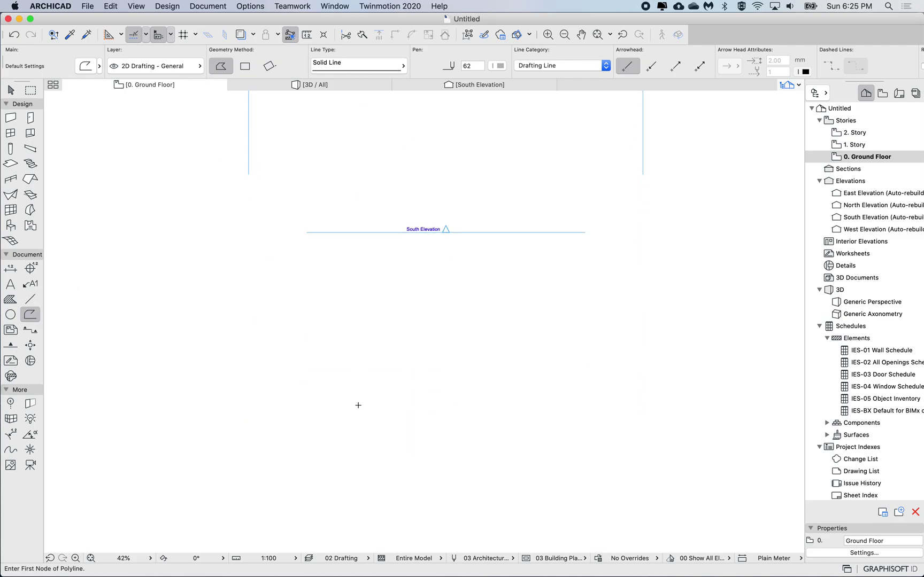
click(214, 300)
click(364, 246)
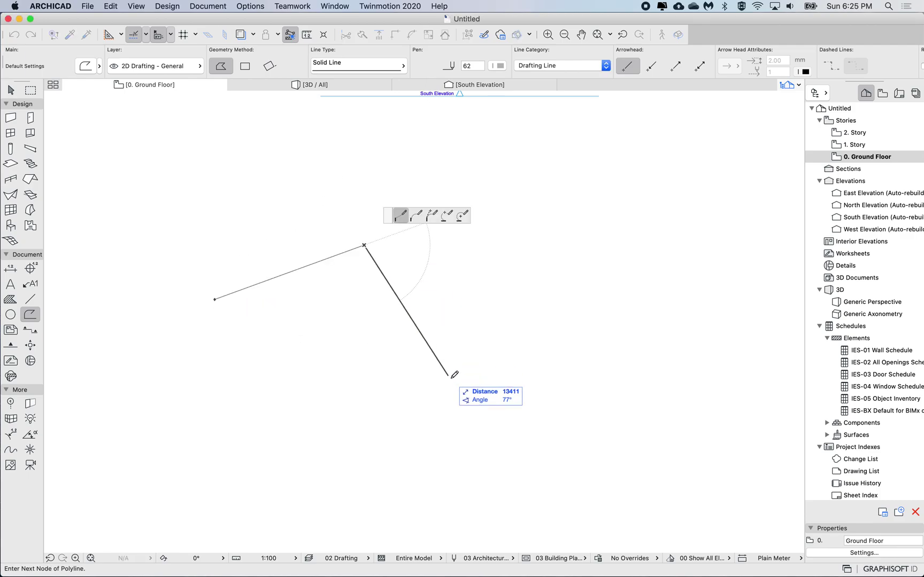
click(705, 304)
click(705, 304)
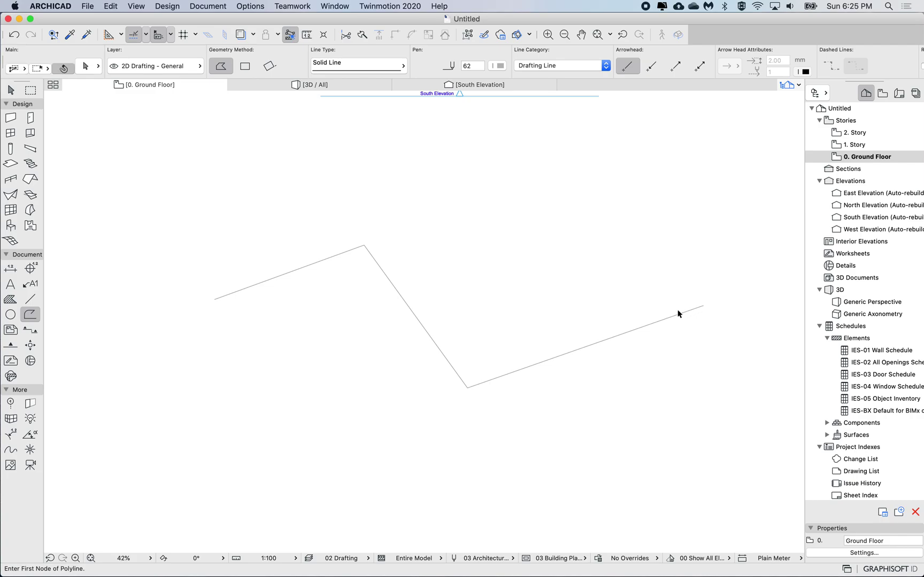
Curve the polyline's last segment downward with a radius of about 11400 mm and its first segment upward into an arc.
click(680, 315)
click(667, 319)
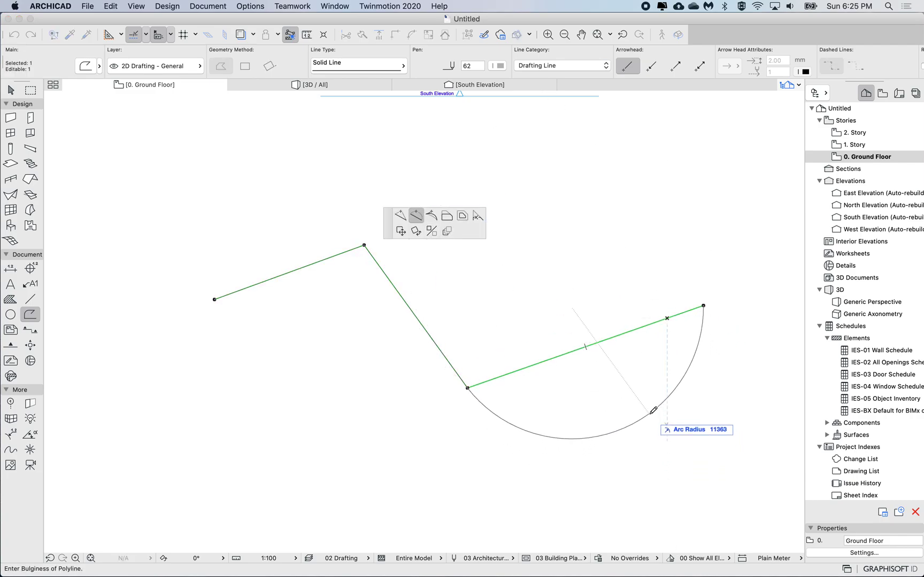
click(655, 409)
click(316, 264)
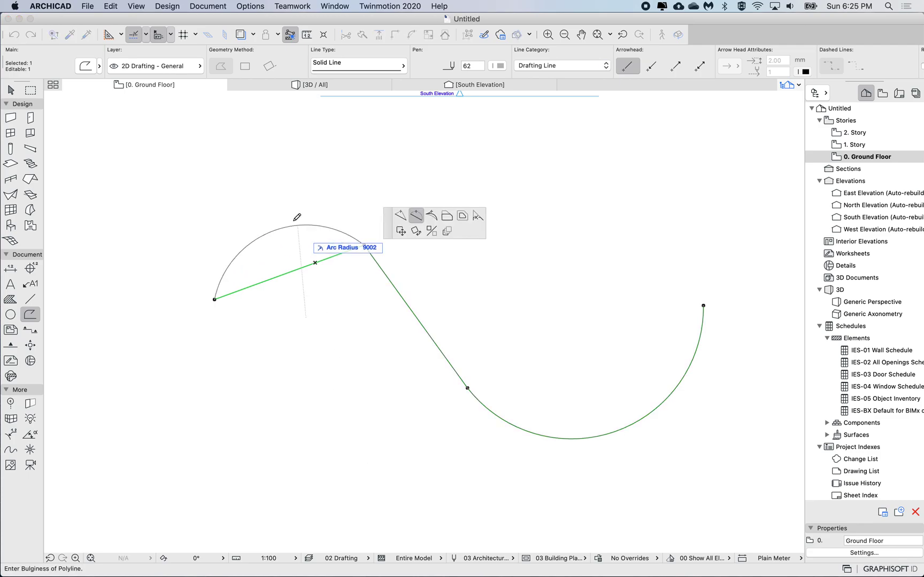
click(284, 207)
Apply the "01 Triangles" line type to the selected polyline and inspect the triangles up close at the first bend.
click(369, 66)
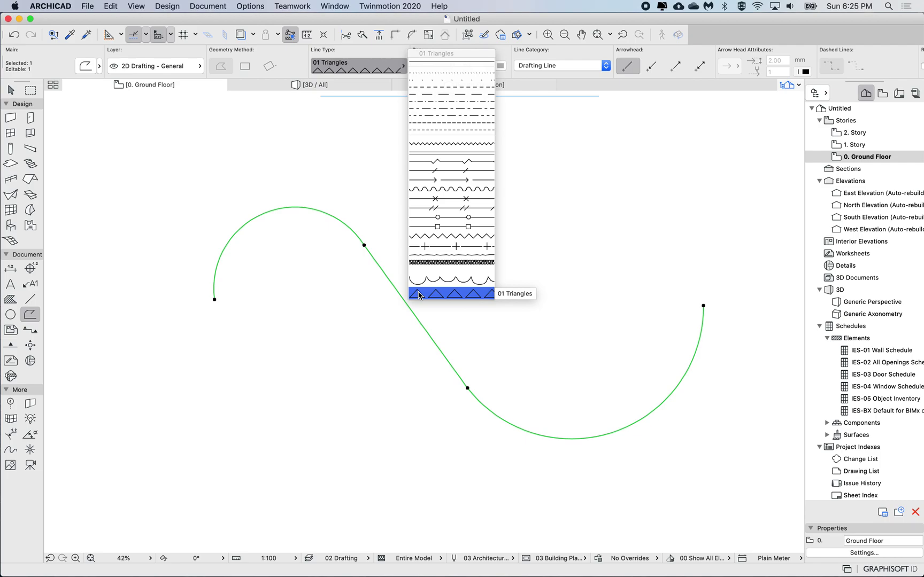
click(477, 296)
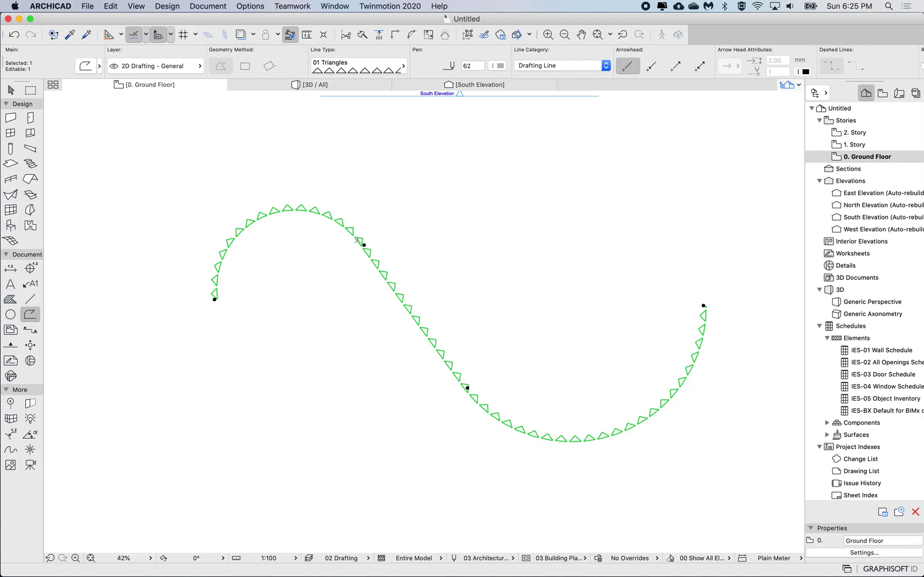
scroll(372, 244, up, 10)
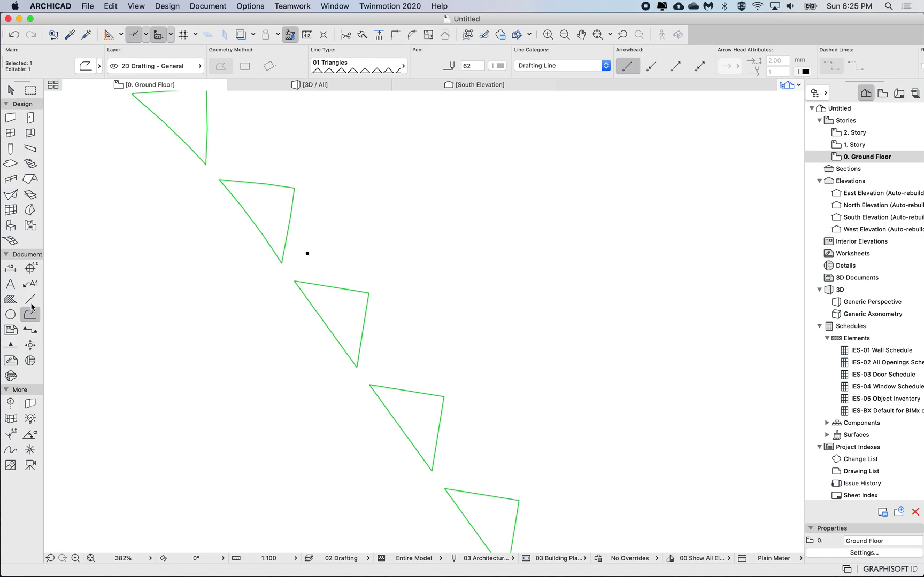
scroll(322, 313, down, 2)
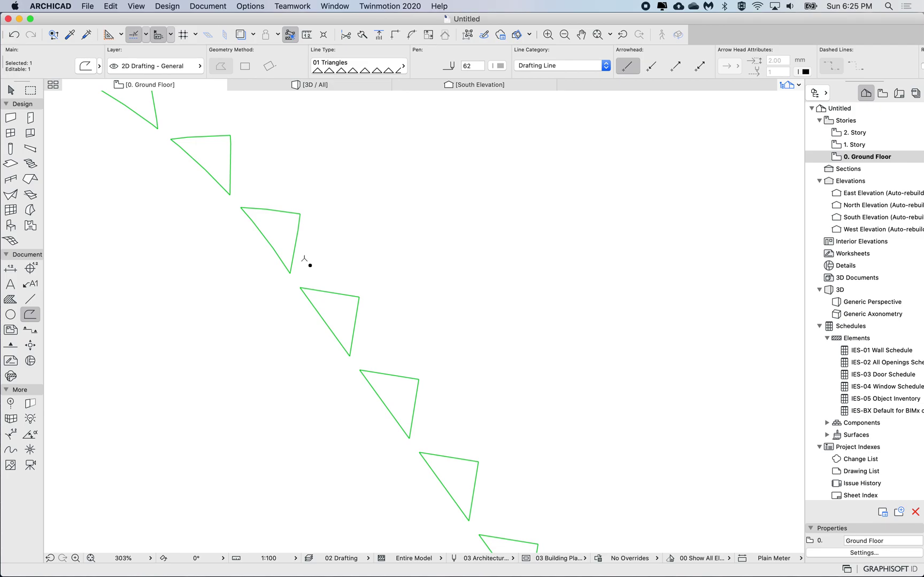
Bend the polyline's straight middle segment slightly into a shallow arc and check the triangle pattern around the node.
click(320, 278)
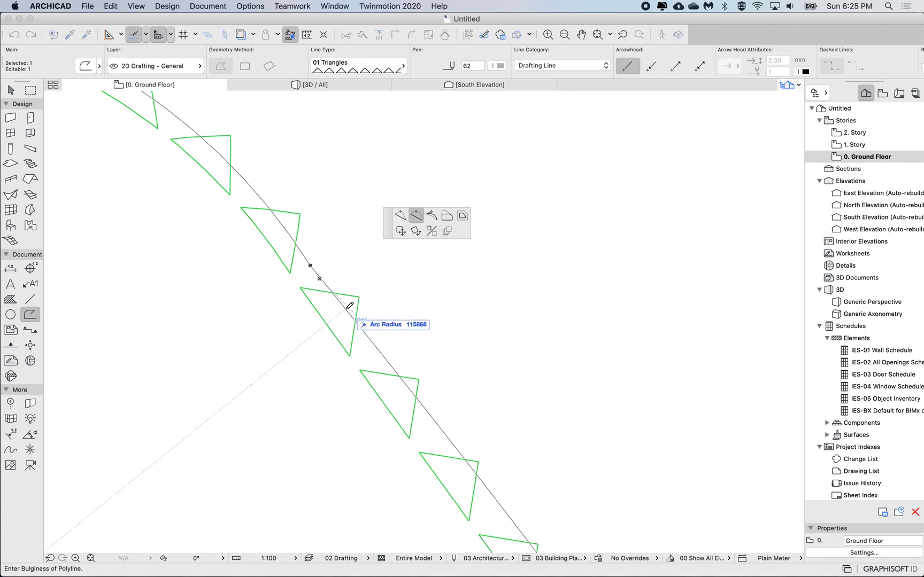
click(348, 301)
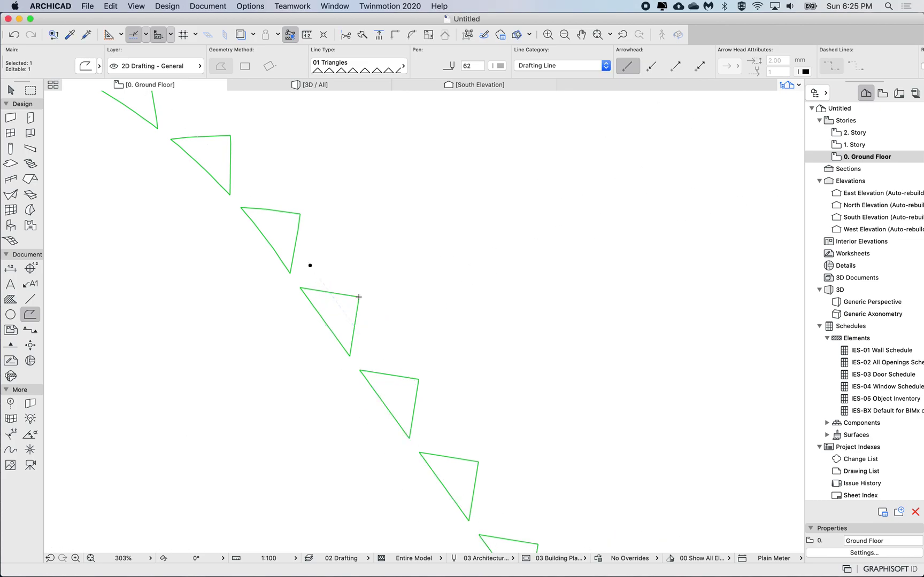
click(348, 320)
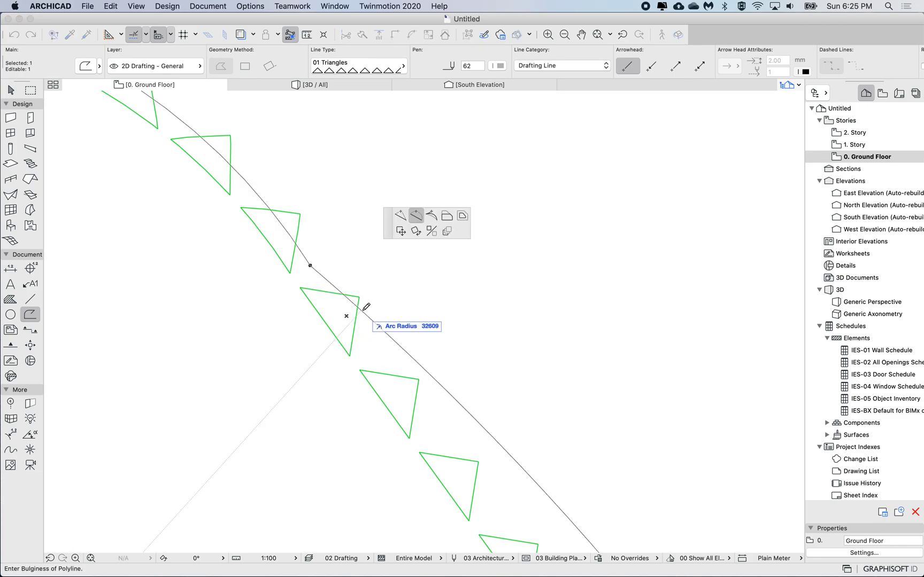
click(357, 300)
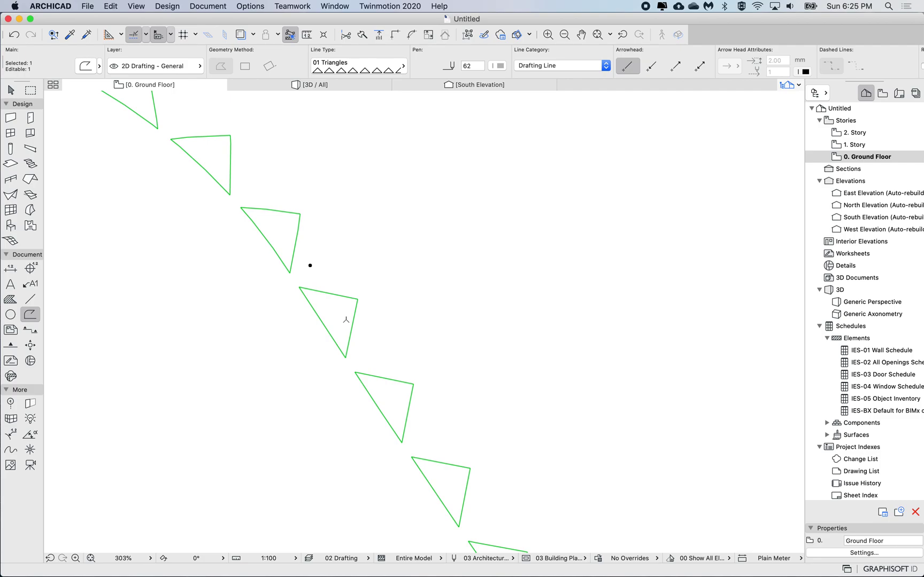
scroll(346, 320, down, 5)
scroll(346, 320, up, 4)
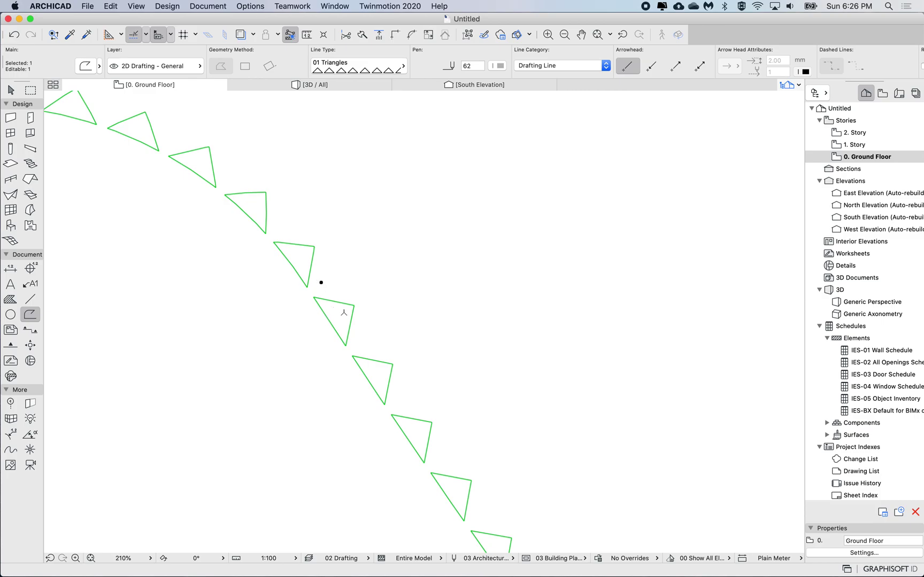
Move the three triangle lines together so the triangle's lower-left corner sits on the project origin.
key(Escape)
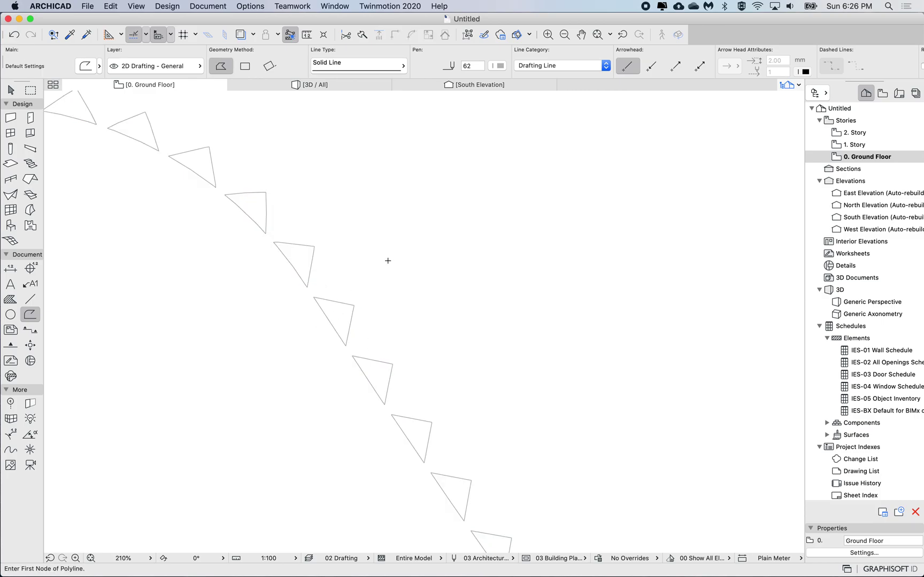
scroll(388, 260, down, 10)
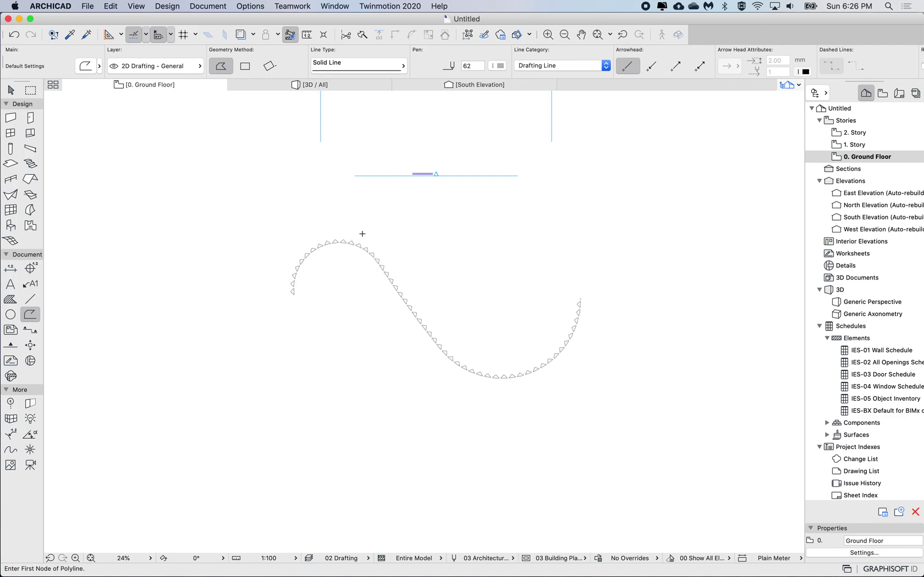
scroll(362, 233, up, 5)
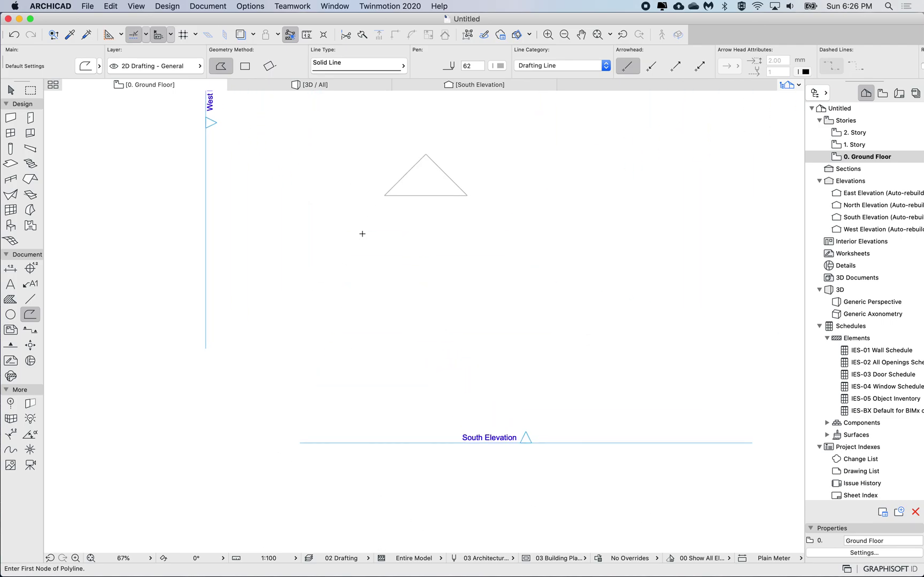
click(12, 89)
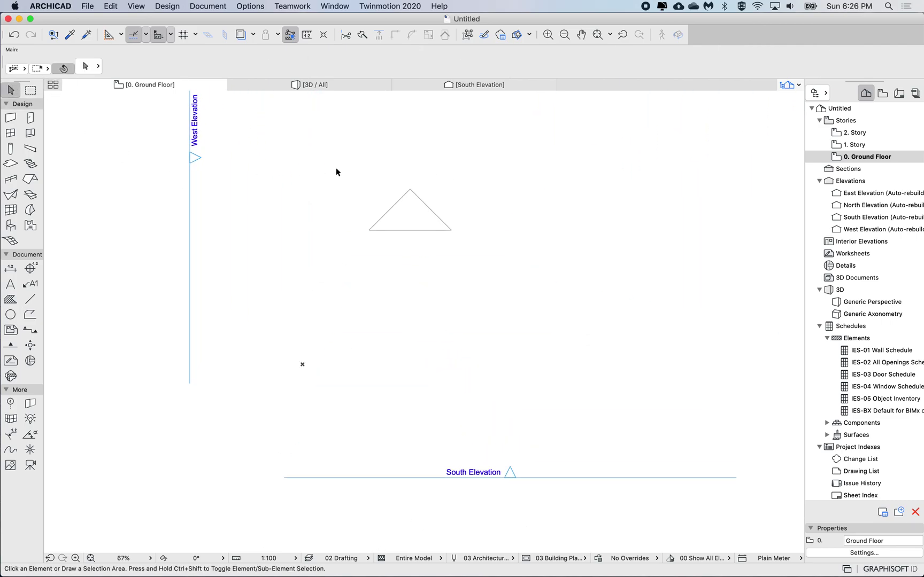
drag(338, 169, 517, 252)
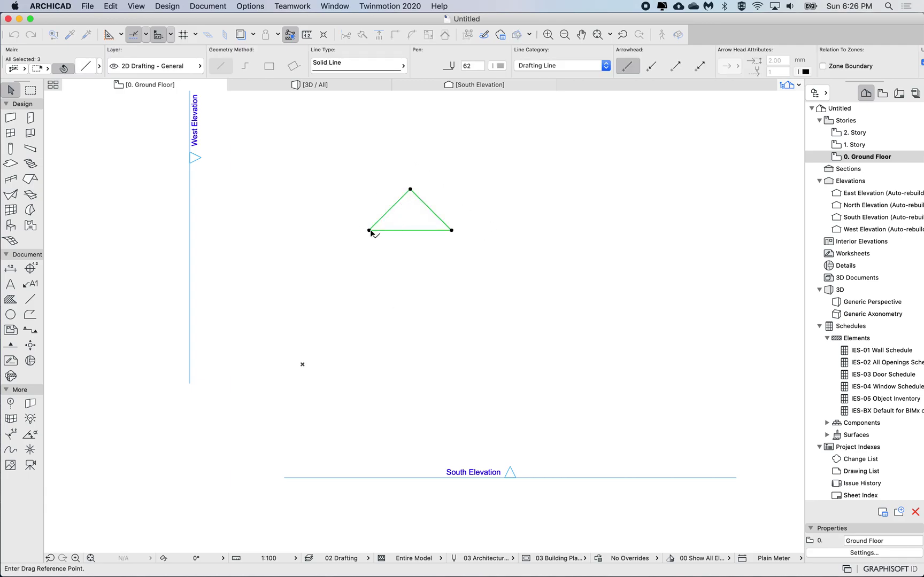
drag(369, 230, 302, 364)
Shift the triangle horizontally to the left so the project origin falls on its base between the two corners.
scroll(276, 364, up, 10)
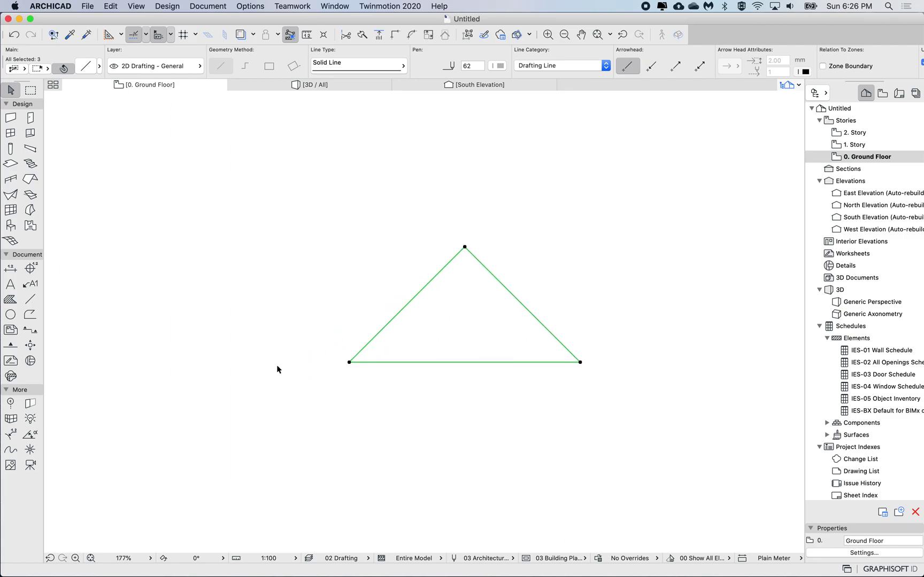
scroll(375, 370, down, 5)
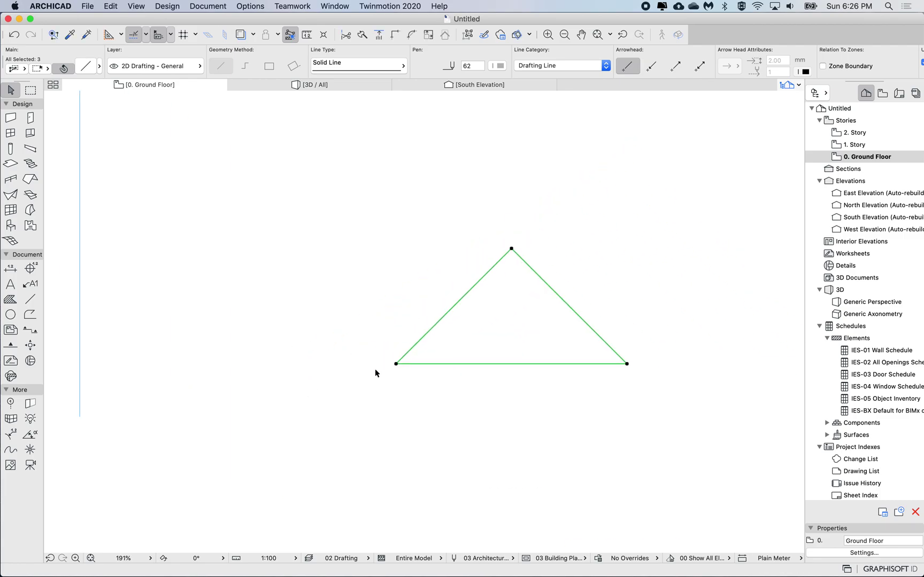
click(377, 272)
click(573, 396)
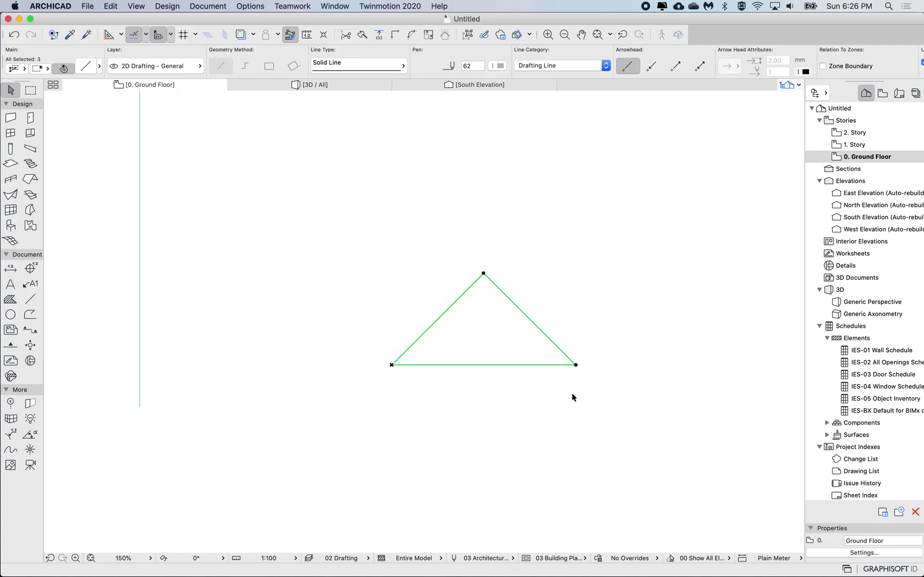
drag(543, 366, 481, 366)
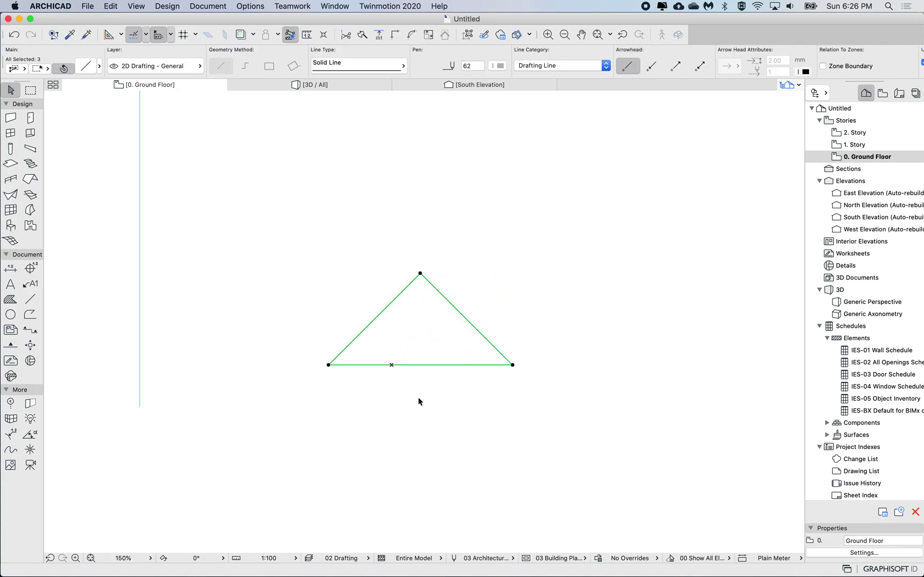
key(Escape)
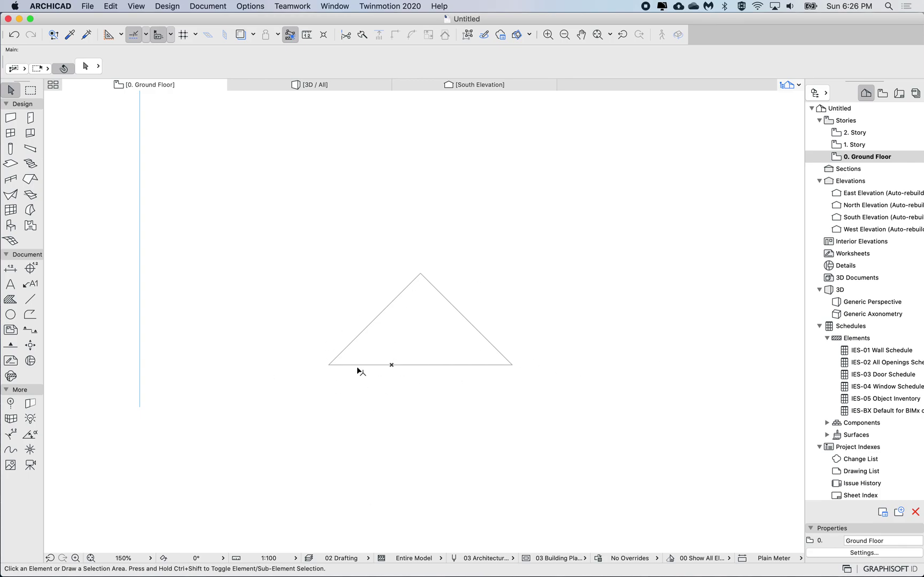
Select all three lines of the shifted triangle and copy them, leaving nothing selected.
drag(353, 291, 449, 380)
click(450, 379)
click(468, 385)
click(367, 280)
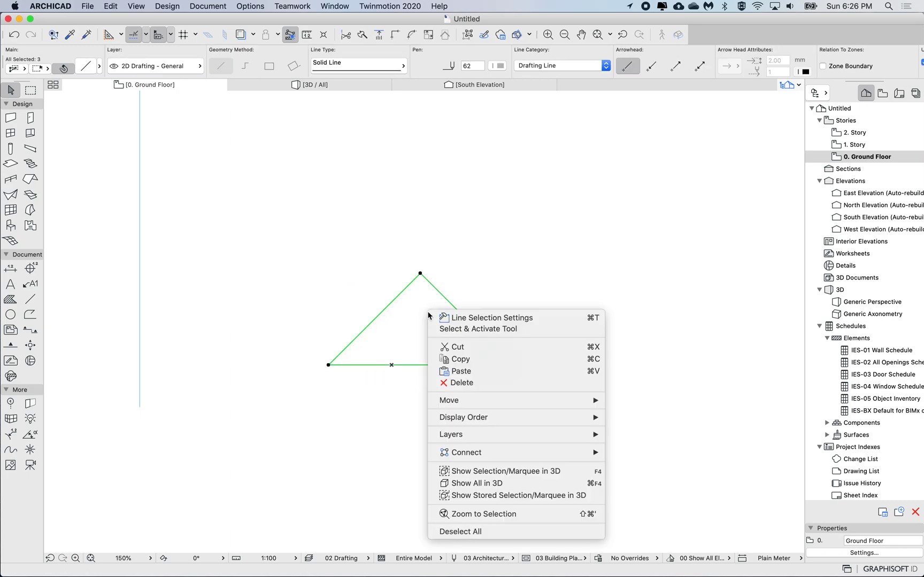
right_click(428, 313)
click(458, 359)
key(Escape)
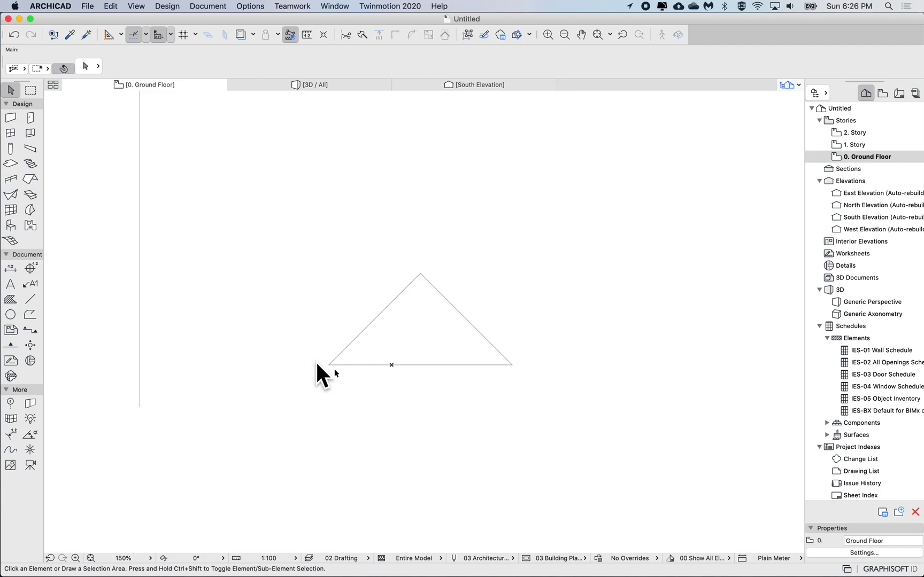
Paste the copied triangle lines into the "01 Triangles" line type as its symbol.
click(256, 7)
mouse_move(261, 19)
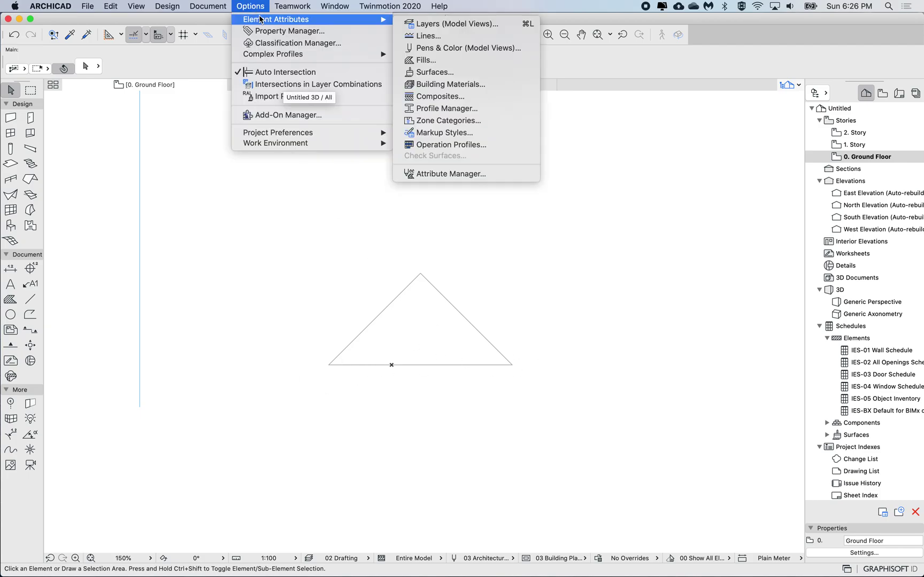
click(436, 36)
click(322, 160)
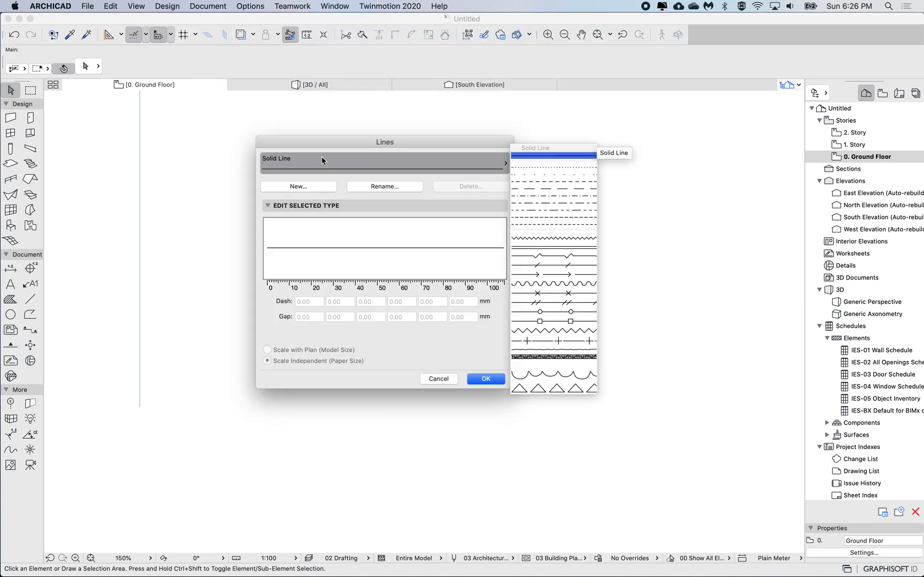
click(558, 388)
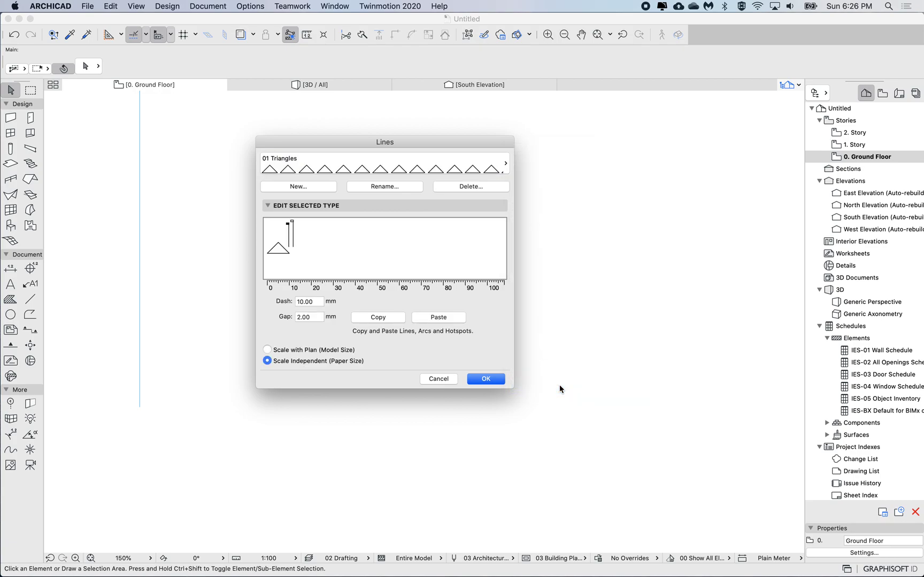
click(448, 318)
Set the "01 Triangles" line type's dash to 10 mm and its gap to 2 mm, and save it.
double_click(319, 302)
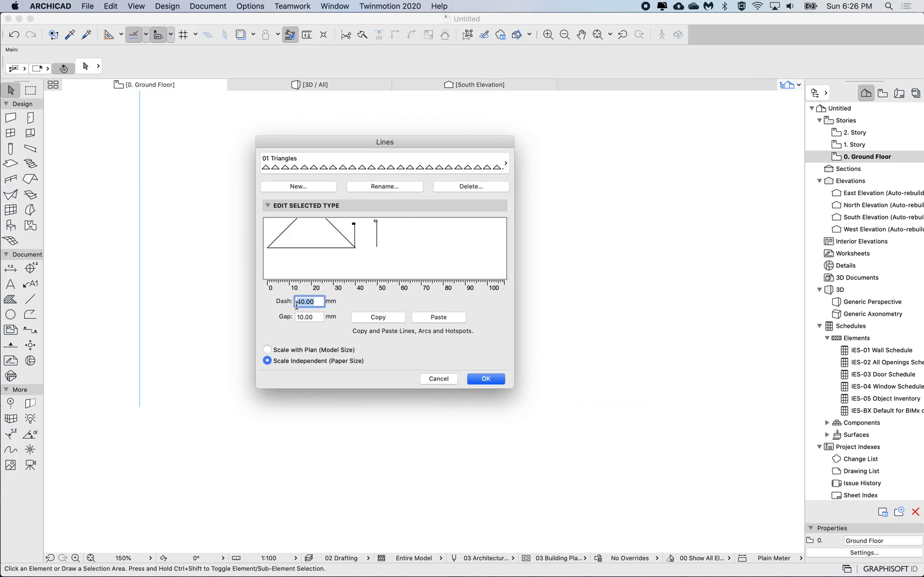
key(BackSpace)
text(10)
double_click(300, 319)
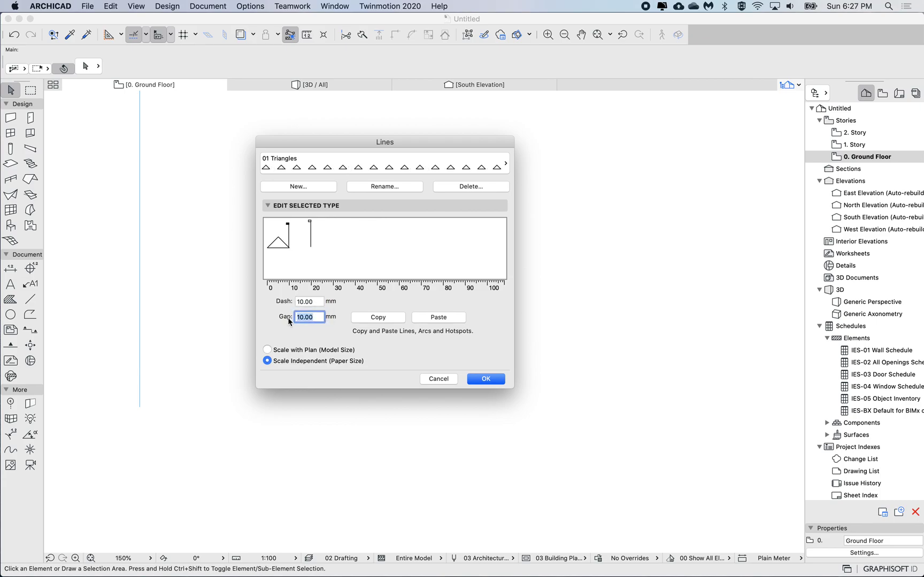
text(2.00)
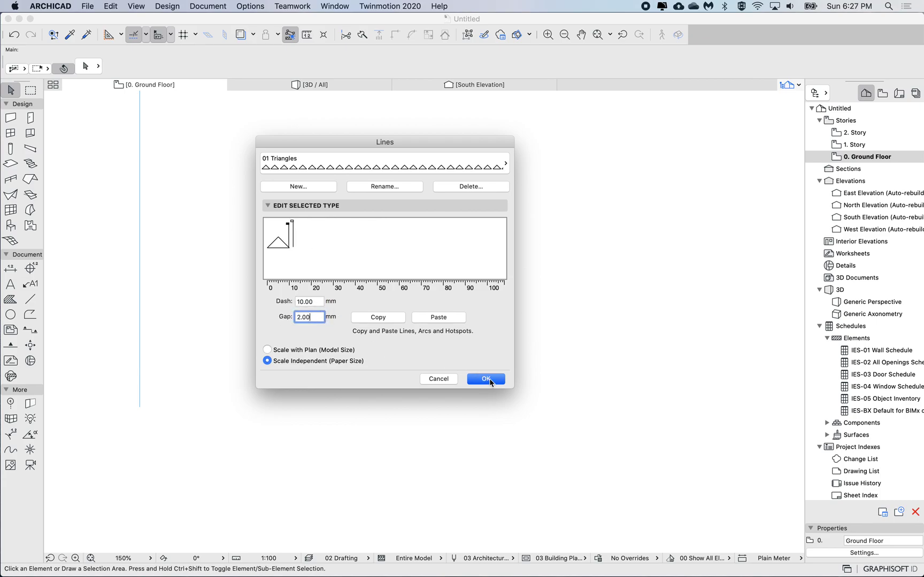
click(487, 379)
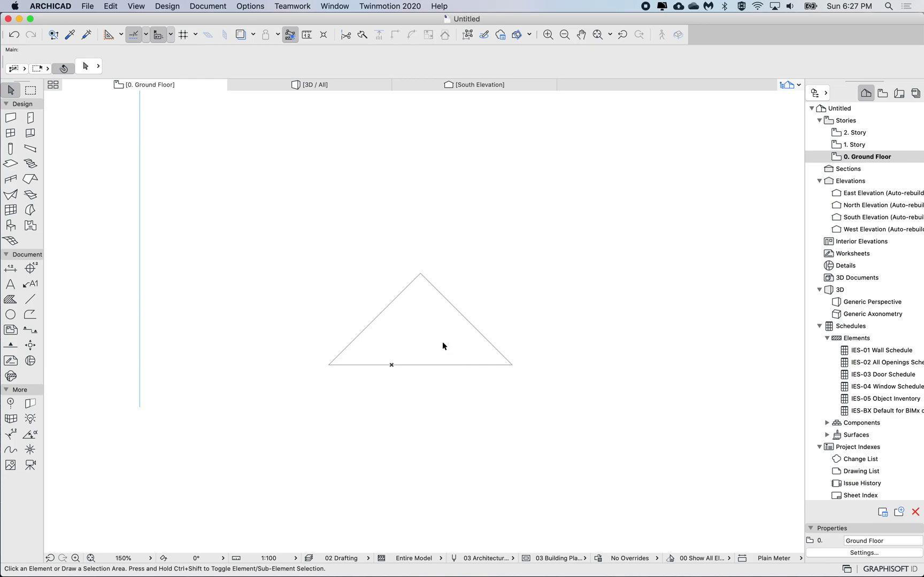
Select the curved polyline and examine its triangles up close around the first bend.
scroll(443, 341, down, 10)
scroll(440, 345, down, 3)
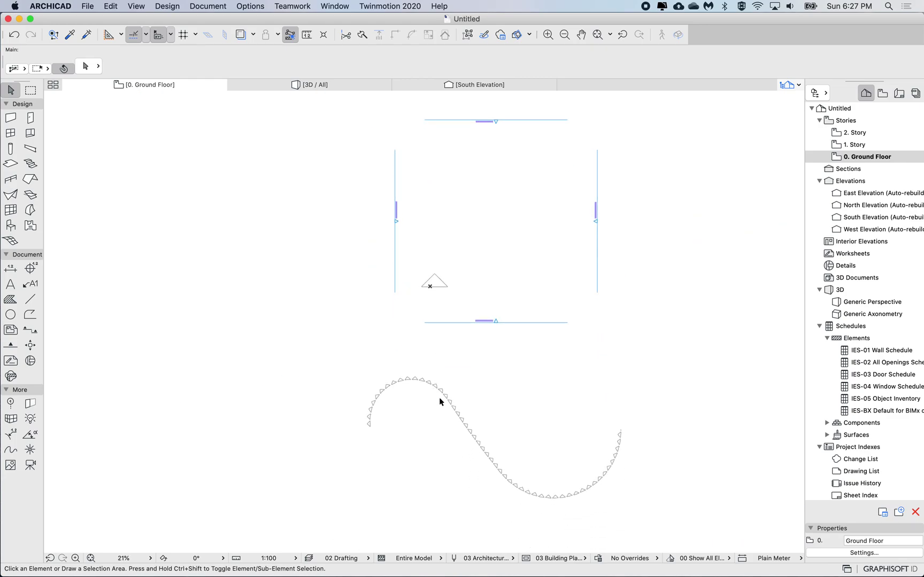
scroll(441, 400, up, 15)
click(482, 357)
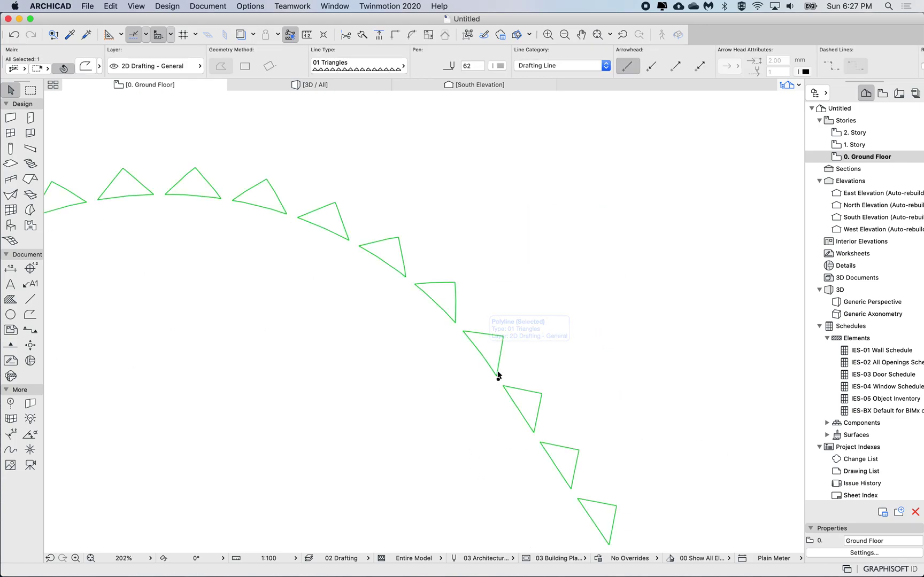
click(497, 377)
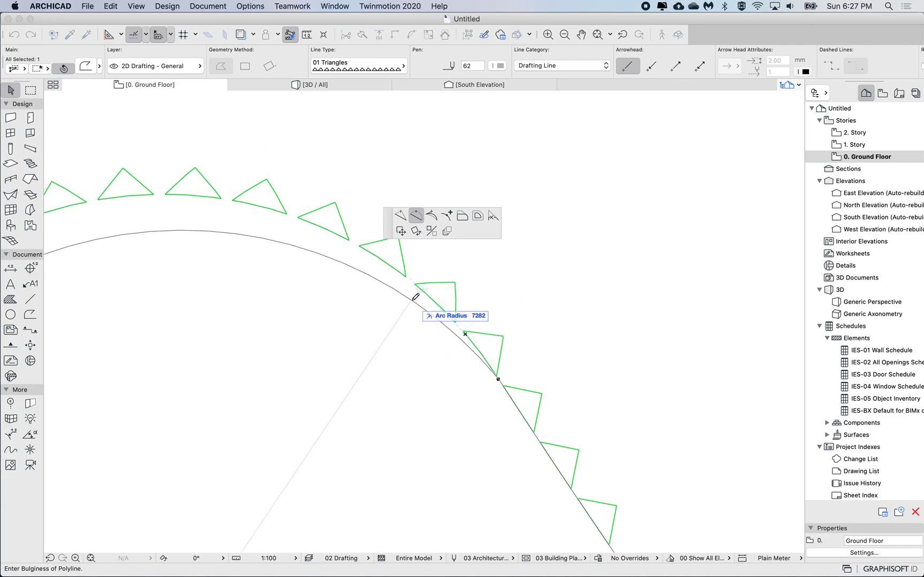
right_click(416, 298)
click(441, 353)
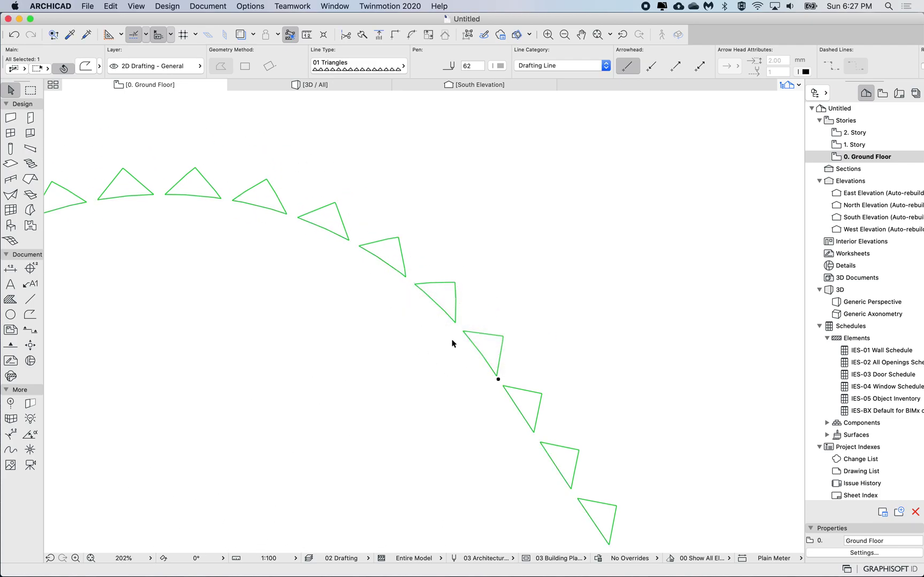
scroll(449, 338, down, 10)
key(Escape)
key(Escape)
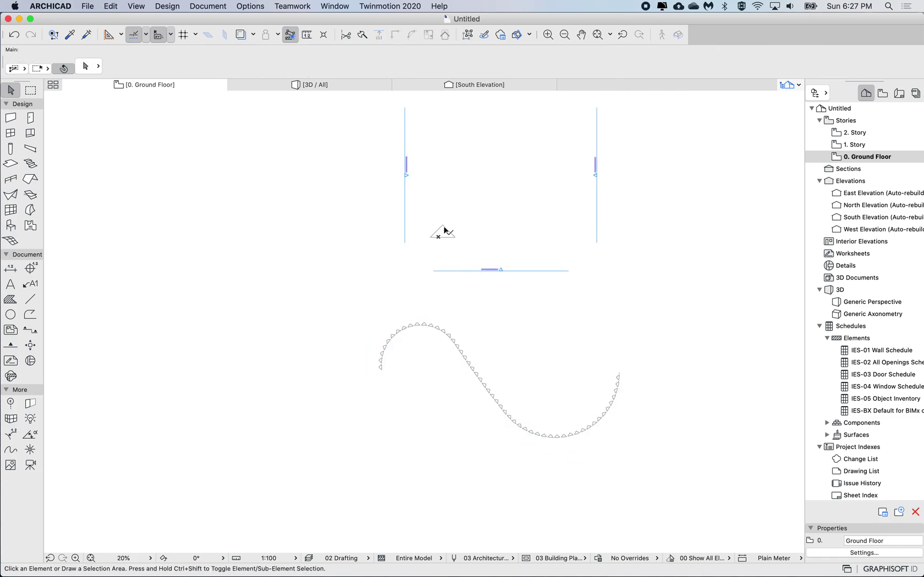
Move the three triangle lines to the left of the West Elevation line, clear of the project origin.
scroll(444, 230, up, 9)
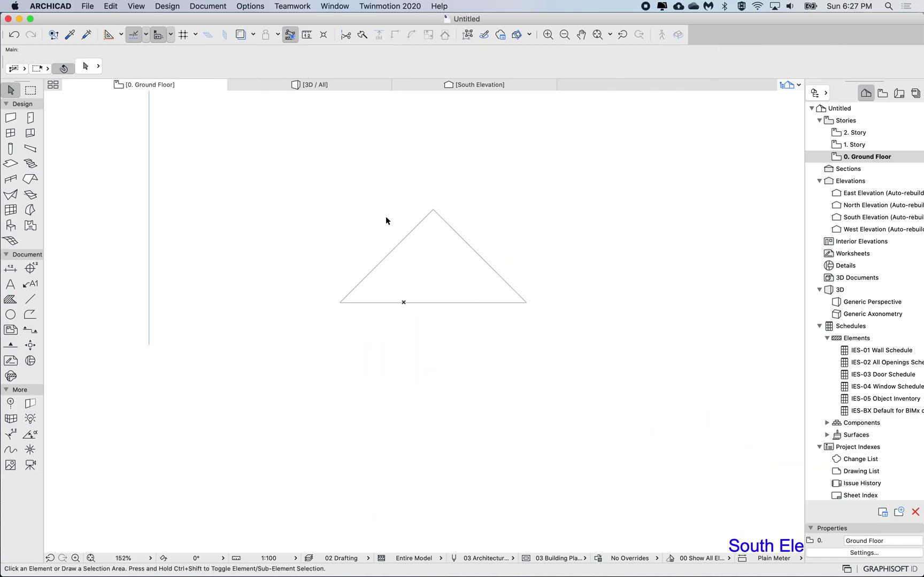
drag(381, 218, 466, 331)
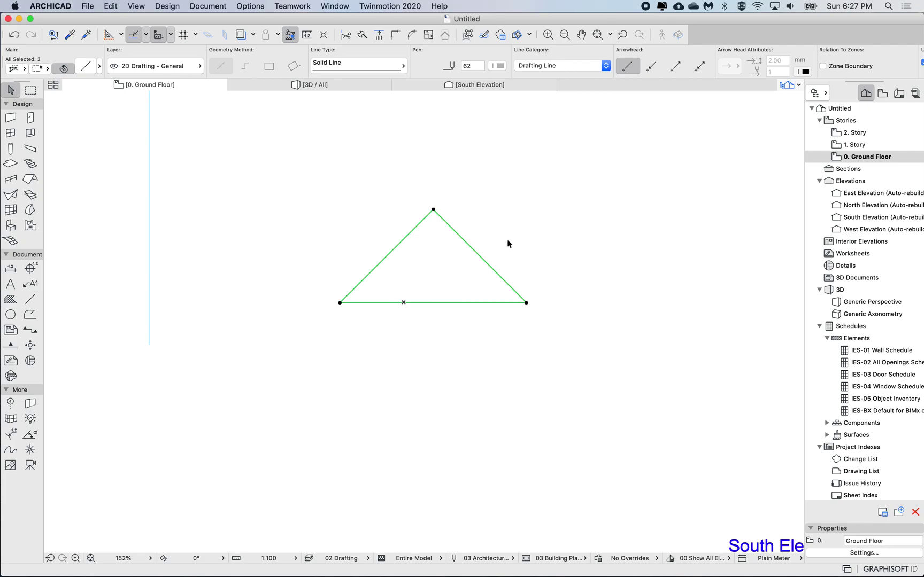
key(super+d)
click(507, 244)
scroll(295, 176, down, 6)
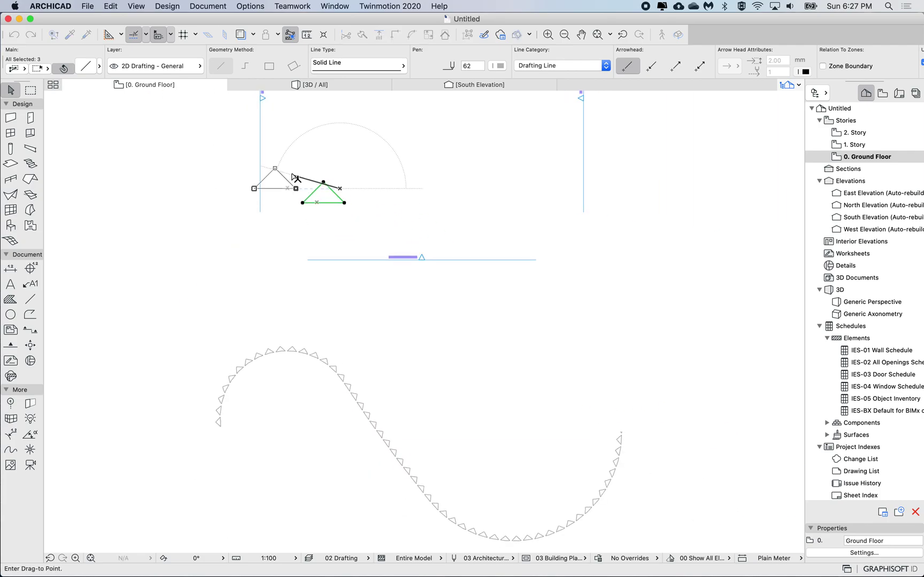
click(200, 174)
click(315, 201)
scroll(316, 202, up, 8)
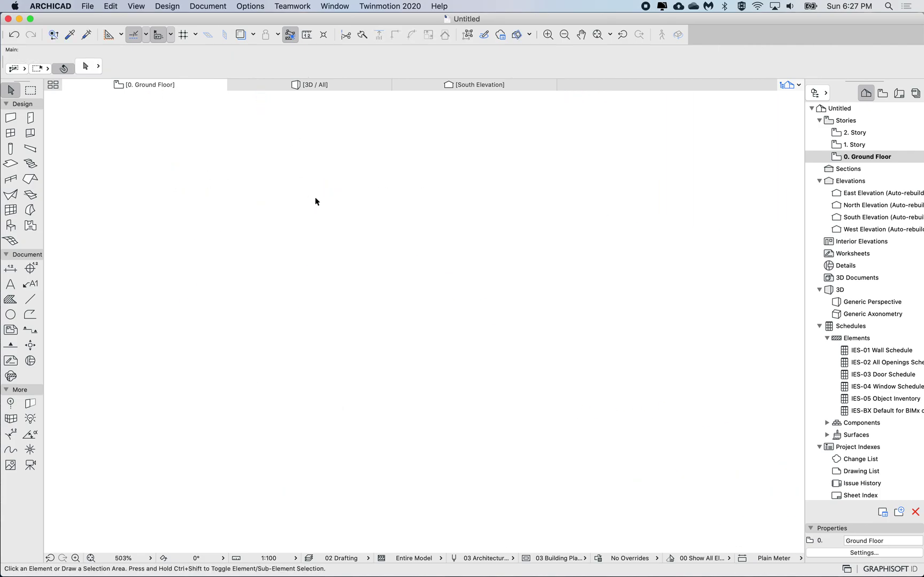
Draw a horizontal solid line starting at the project origin and running to the right.
click(30, 299)
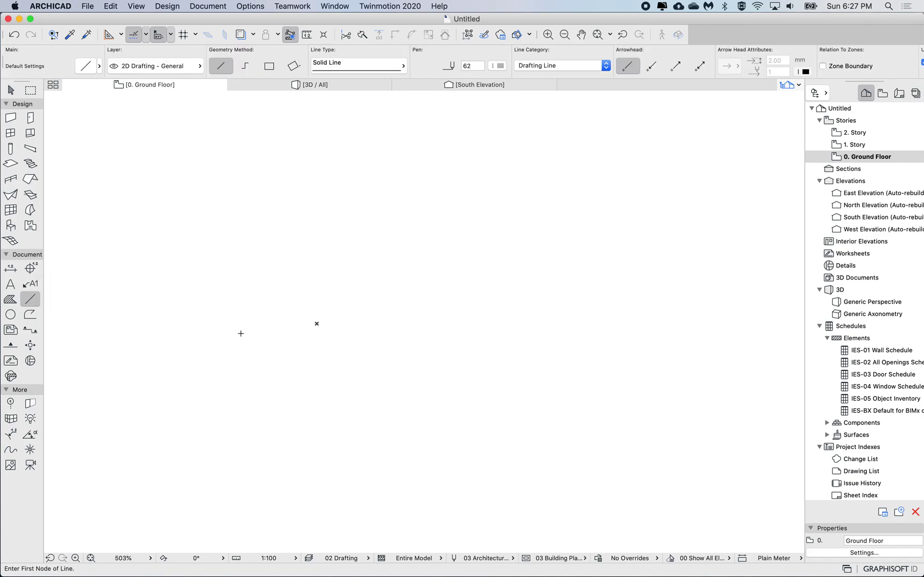
click(316, 322)
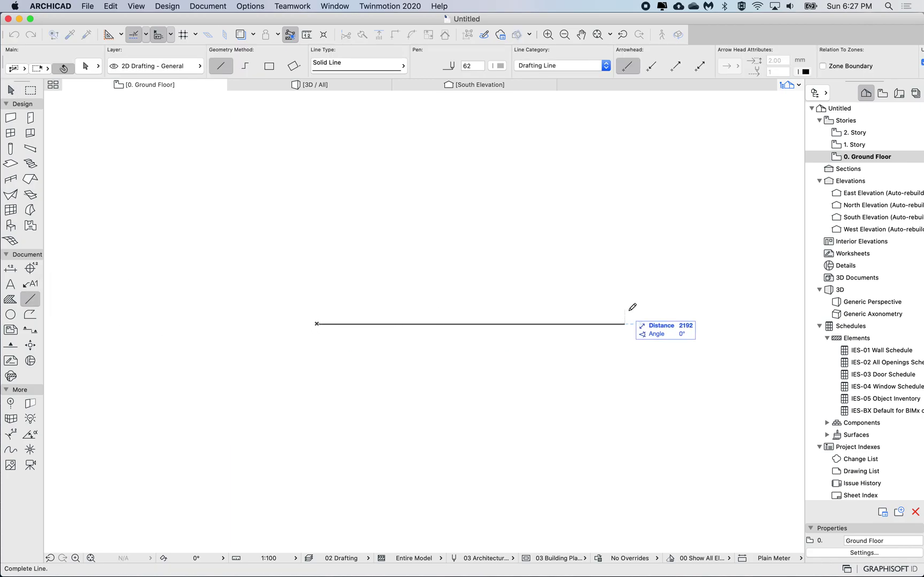
click(696, 322)
scroll(712, 319, down, 5)
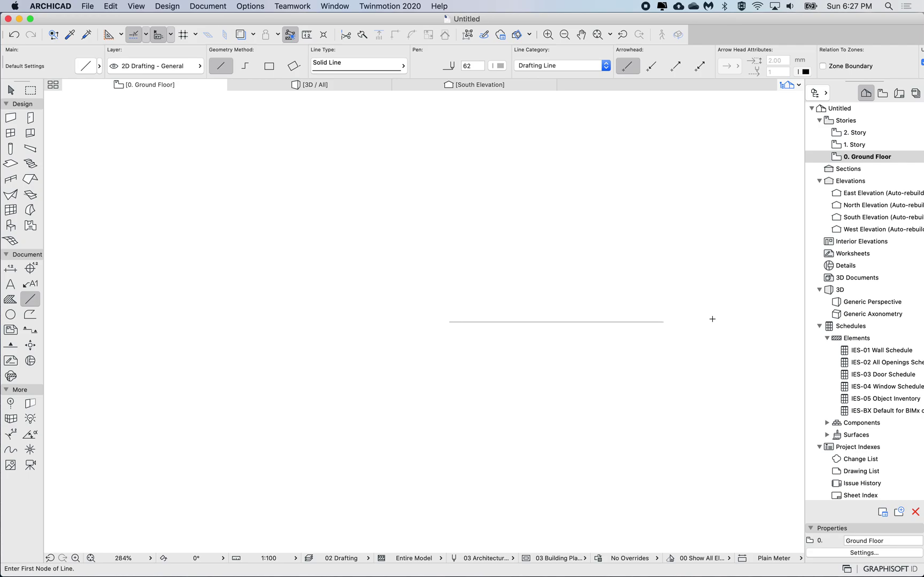
scroll(712, 319, right, 5)
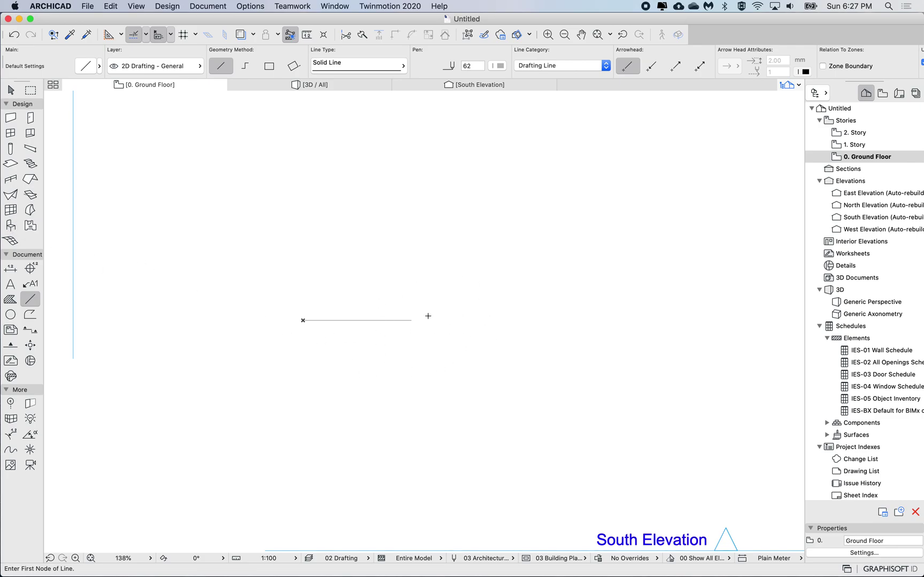
Choose the Text 3D 23 library object for placement and set its rotation around X to 0°.
double_click(10, 226)
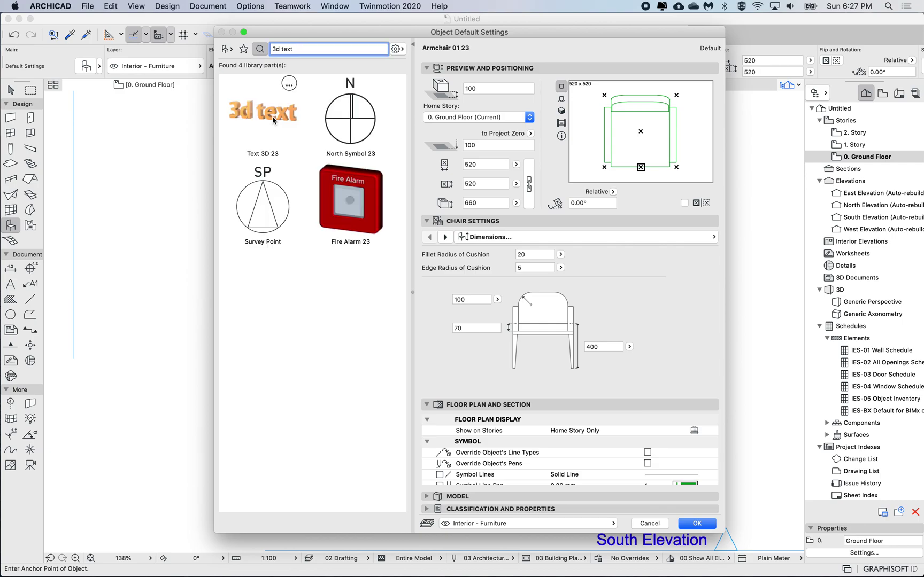
click(267, 111)
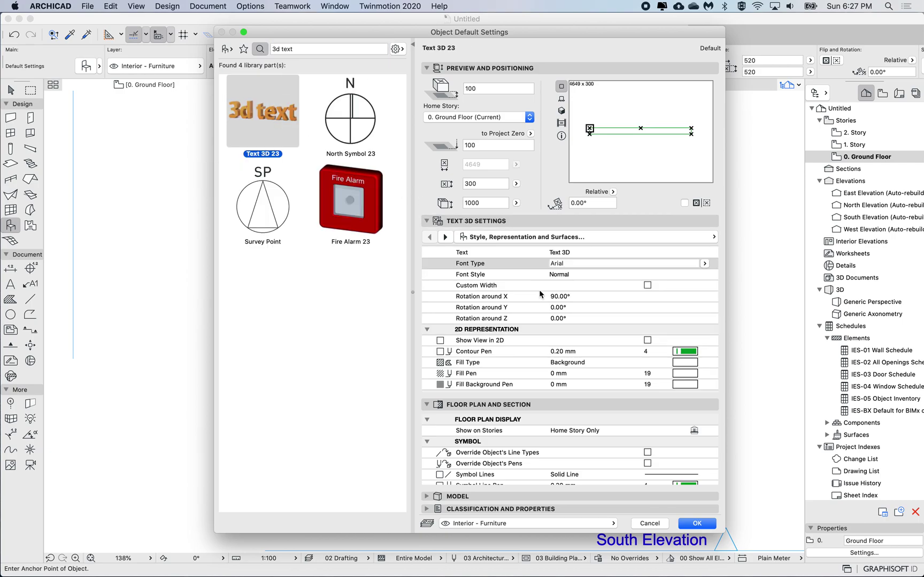
click(564, 300)
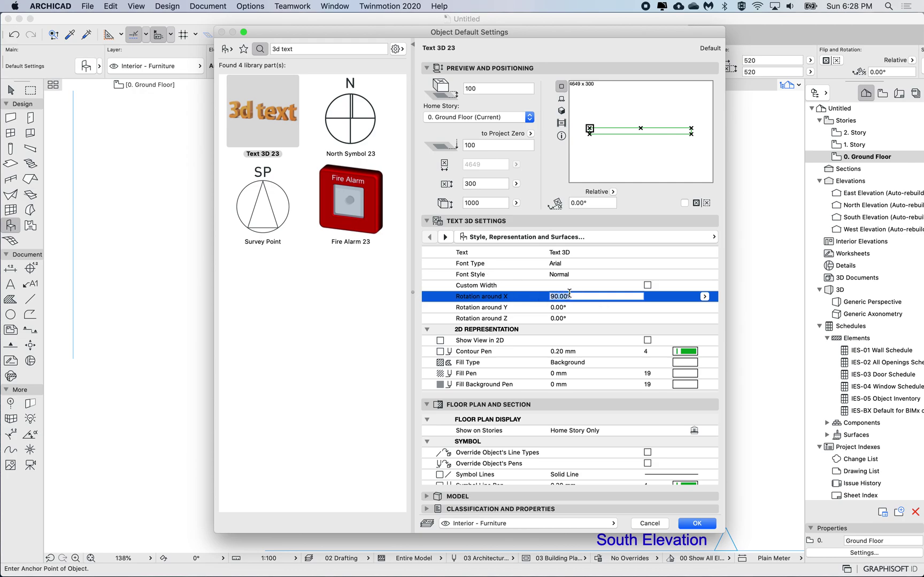
text(0)
key(Return)
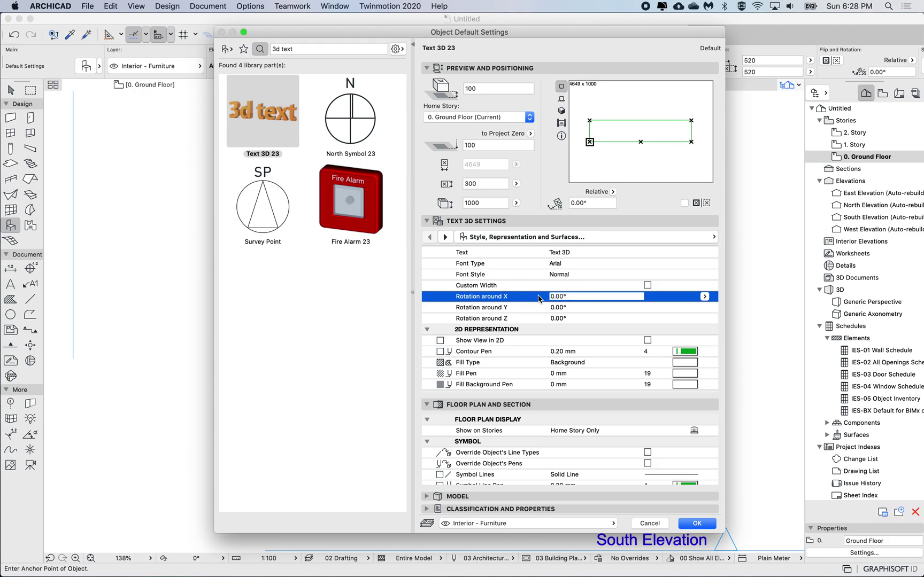
Turn on Show View in 2D for the Text 3D object.
click(639, 341)
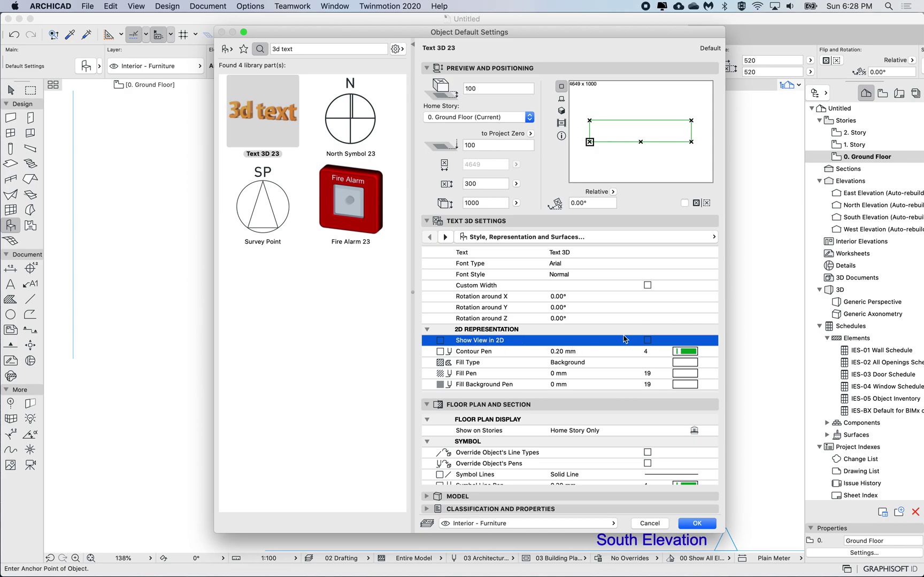
click(648, 340)
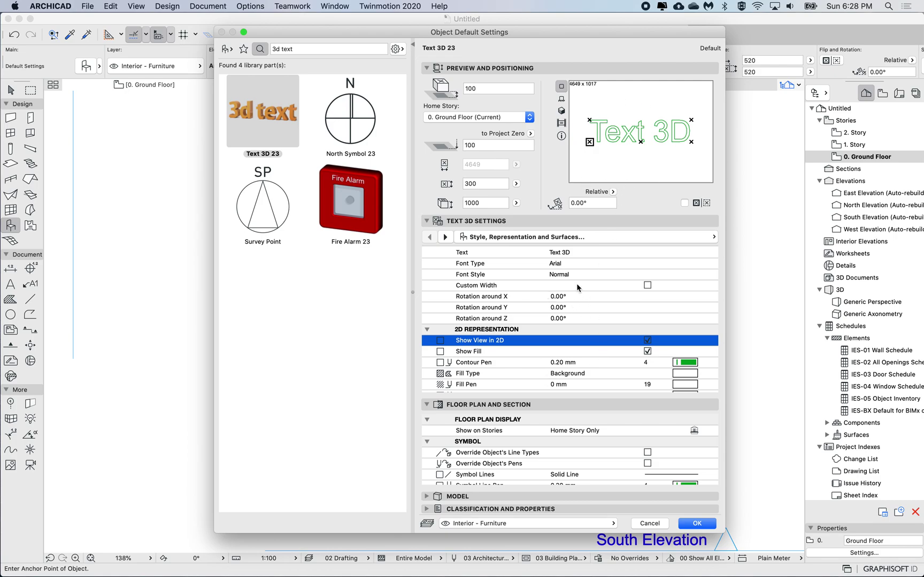
click(549, 252)
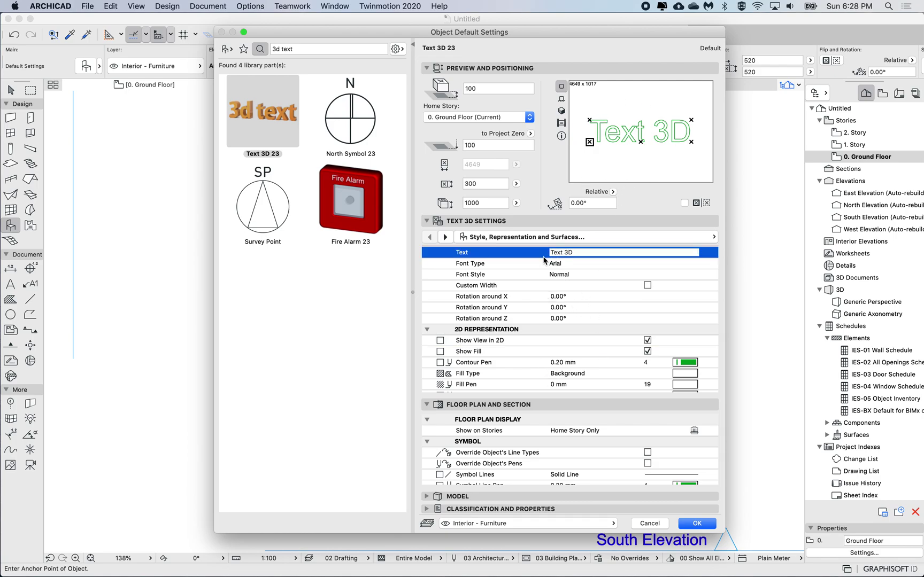
click(532, 264)
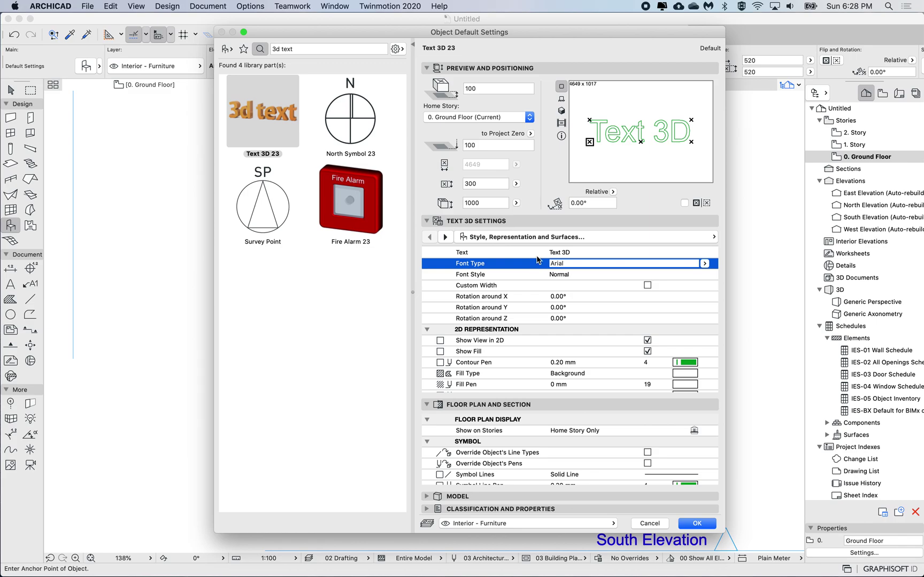
Switch to Font Book and preview the symbols of the Wingdings font.
click(887, 6)
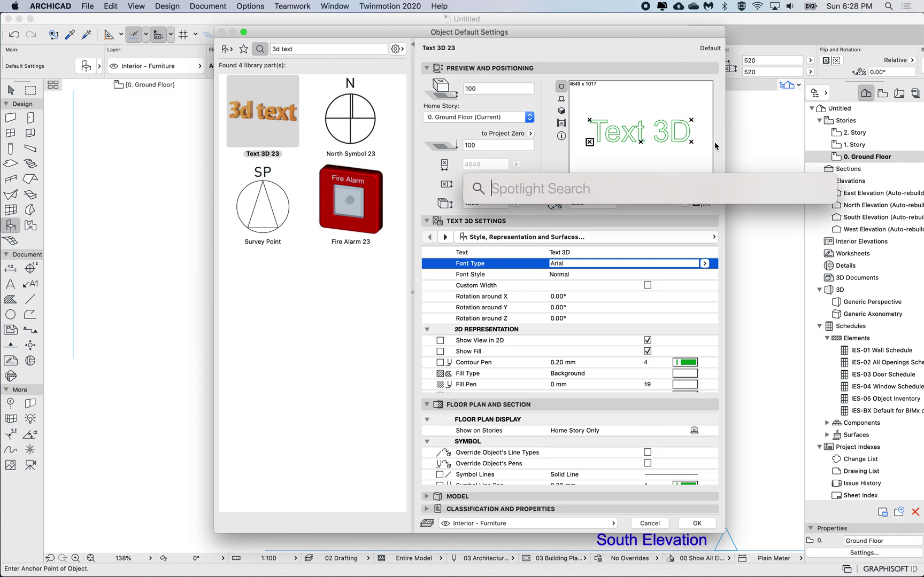
text(font)
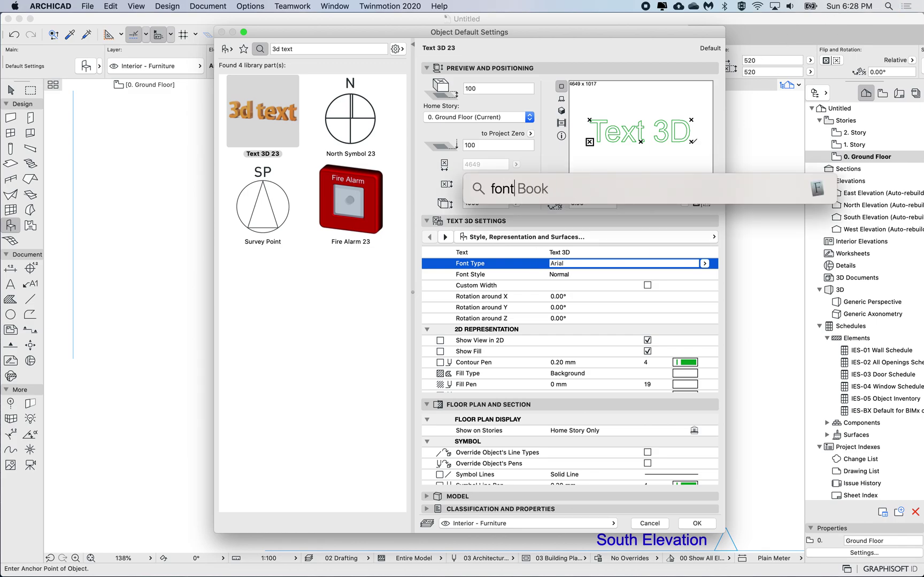
key(Return)
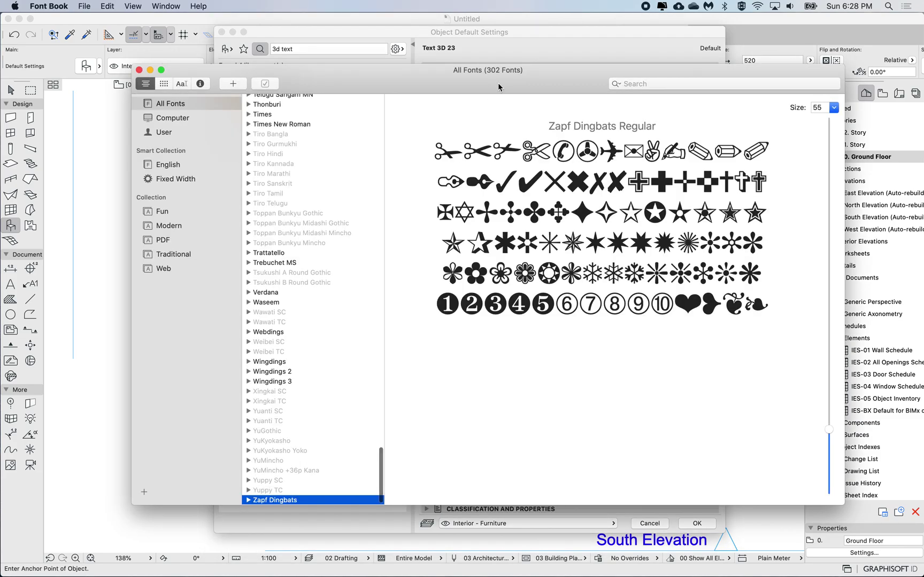
drag(498, 87, 502, 105)
click(283, 379)
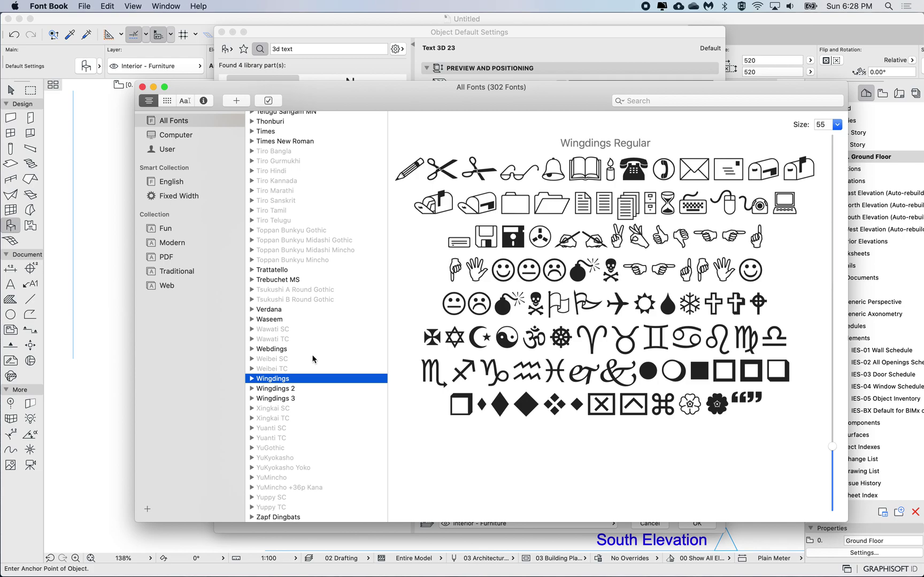
scroll(312, 359, down, 1)
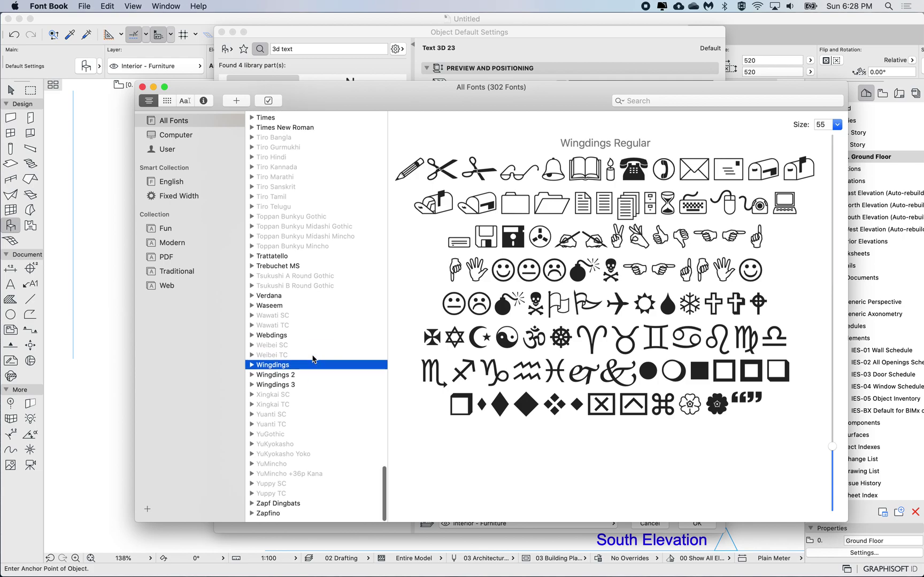
Copy the second scissors symbol in the first row of the Zapf Dingbats font.
click(291, 507)
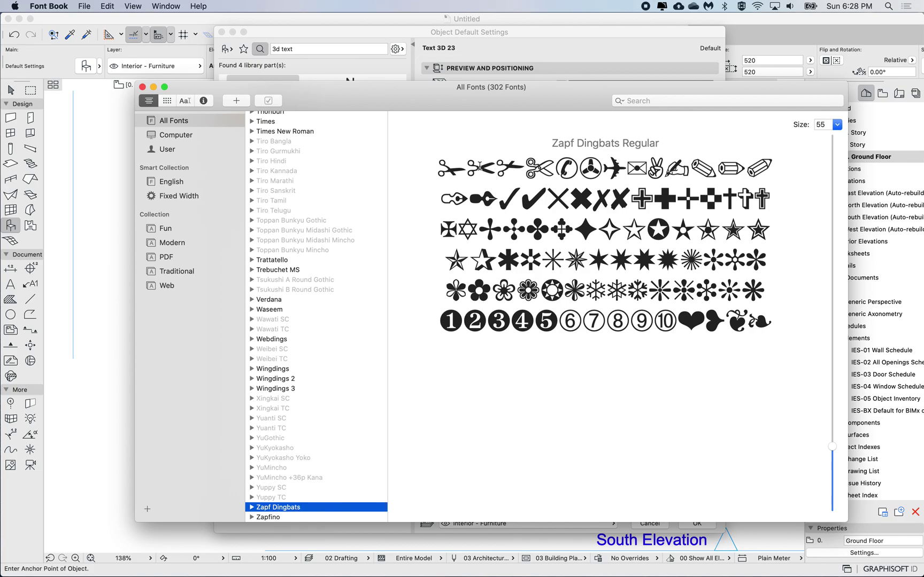
double_click(475, 167)
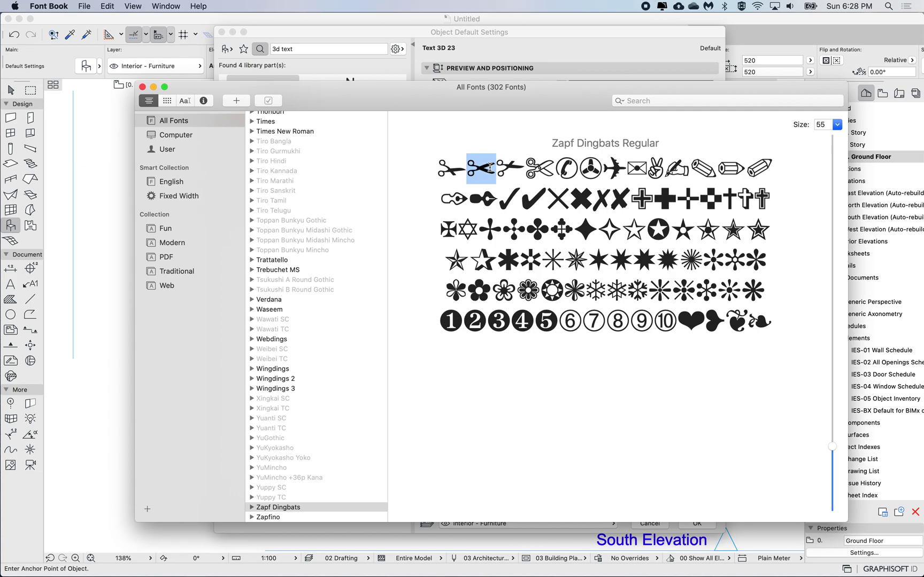
right_click(483, 170)
click(512, 222)
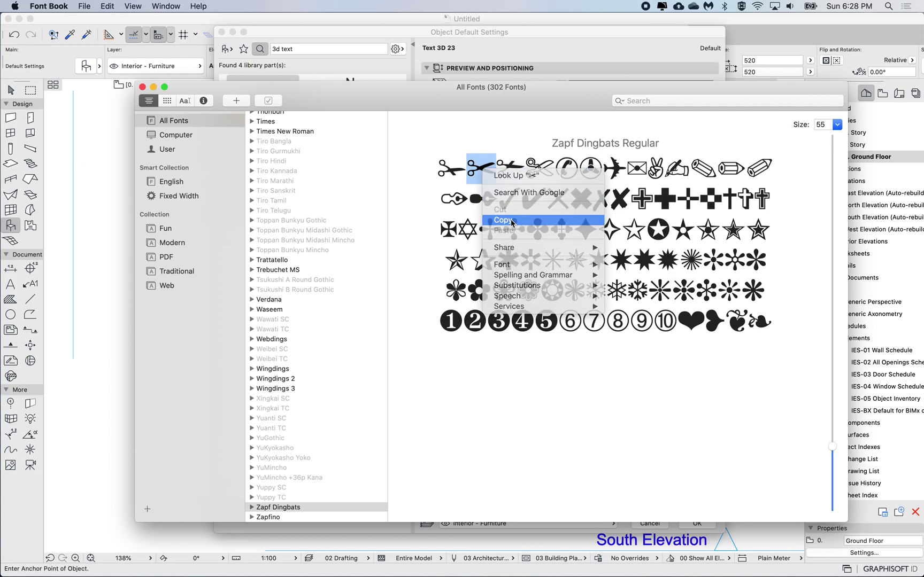
Switch back to ARCHICAD and replace the 3D text object's text with the copied scissors symbol.
click(540, 49)
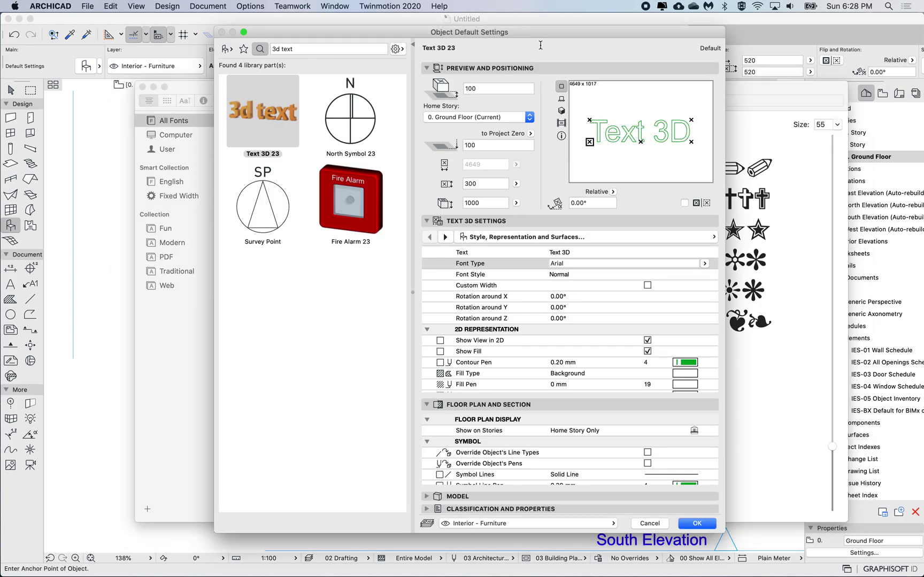
click(569, 252)
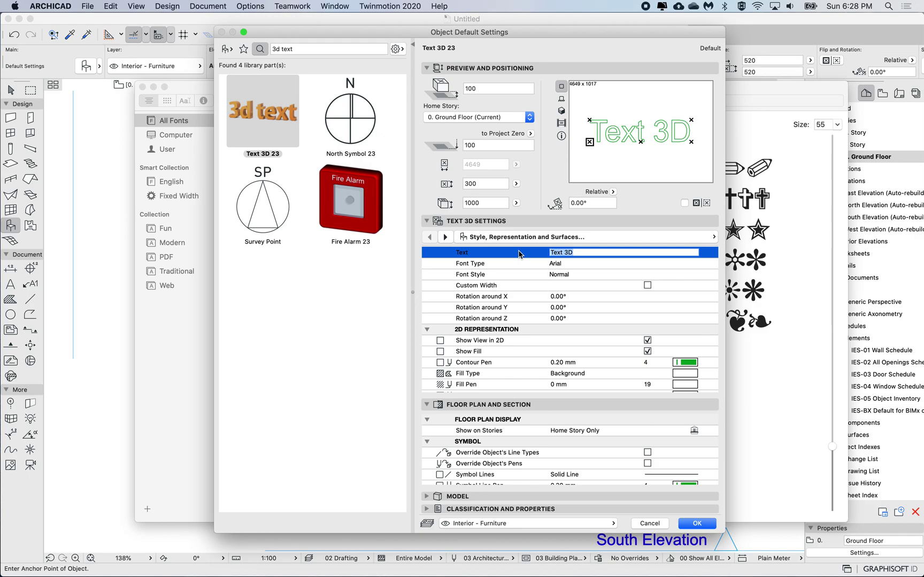
key(super+v)
Set the 3D text object's font type to Zapf Dingbats.
click(563, 264)
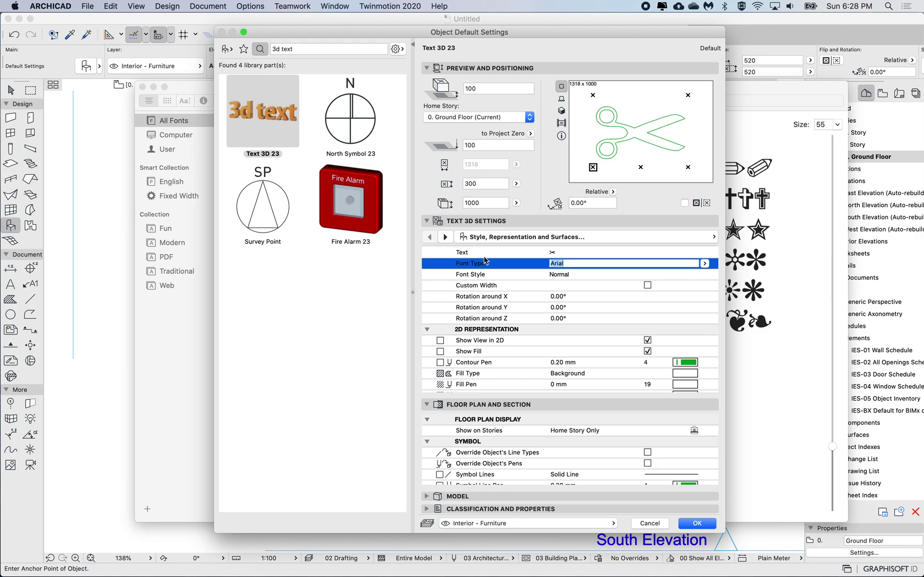
click(699, 263)
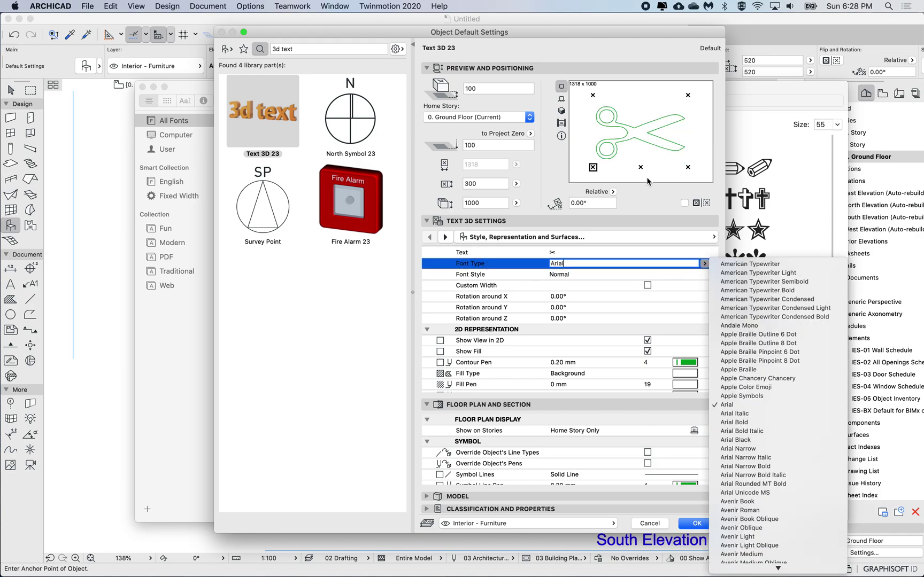
key(z)
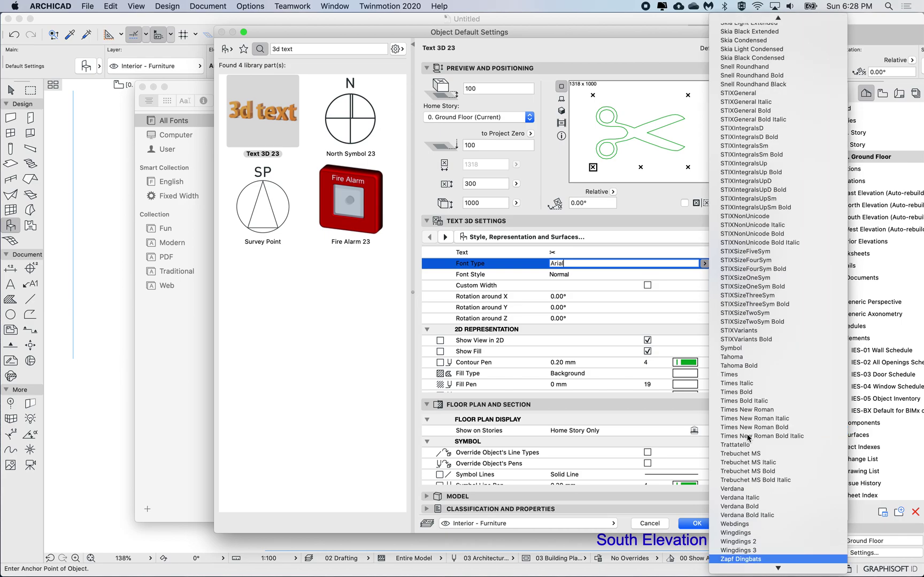
click(758, 559)
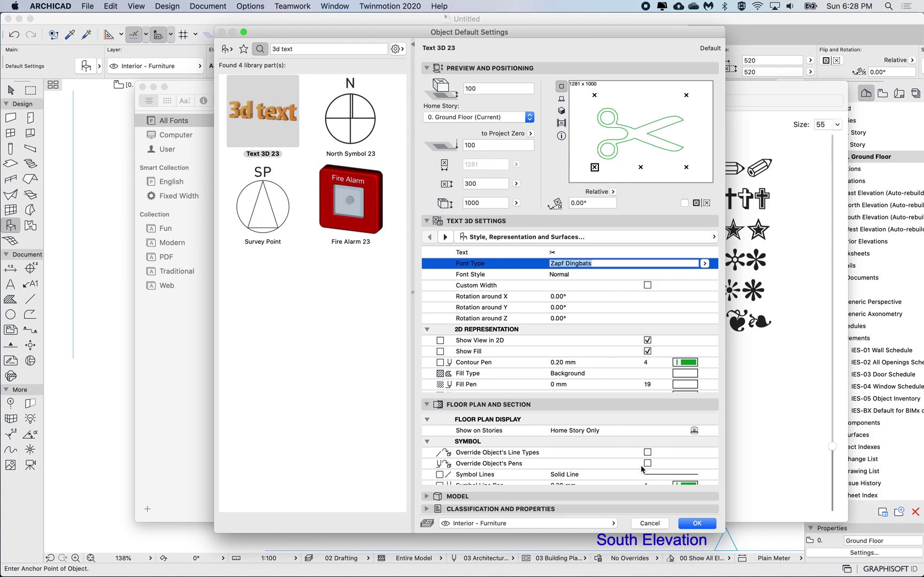
Accept the object settings and place the scissors object to the right of the horizontal line's end.
click(697, 524)
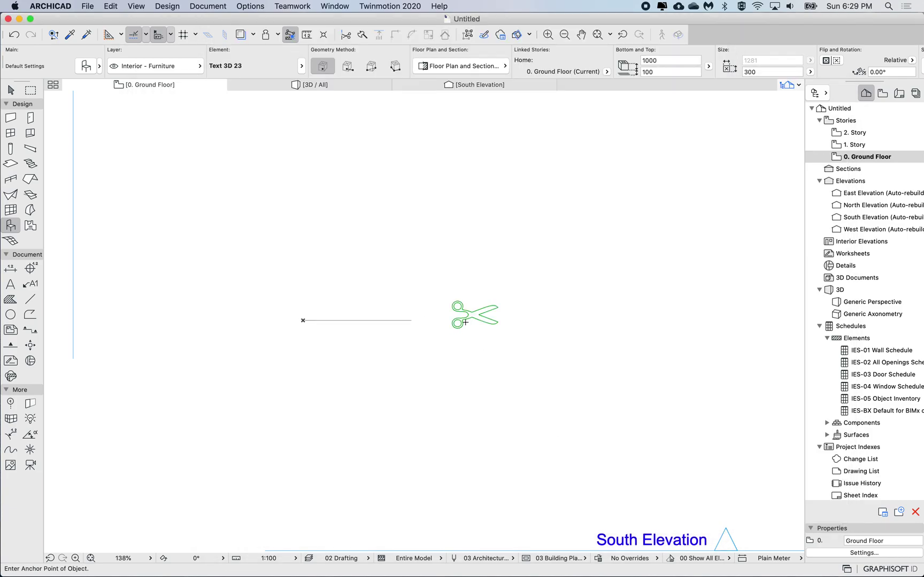
click(465, 322)
scroll(462, 313, up, 5)
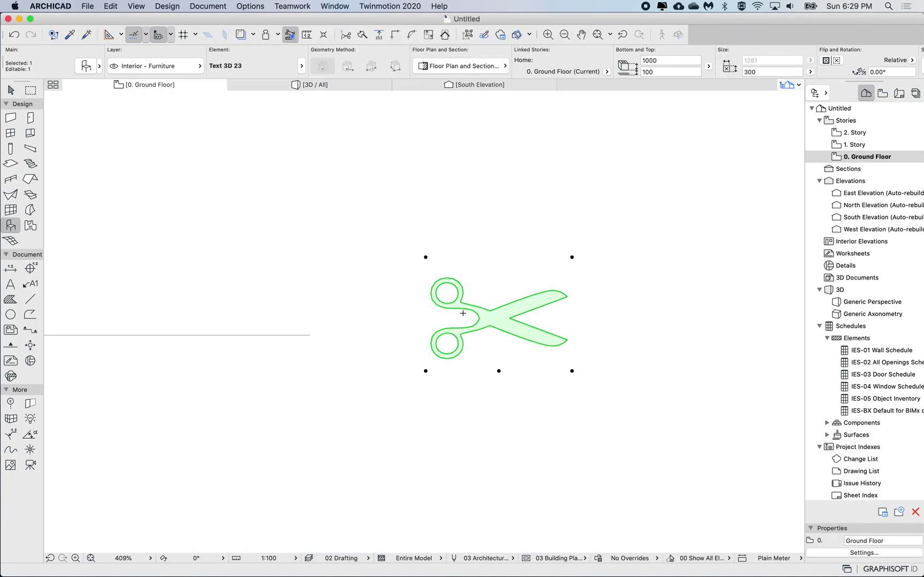
Explode the placed scissors object into the current view without keeping the original element.
click(440, 5)
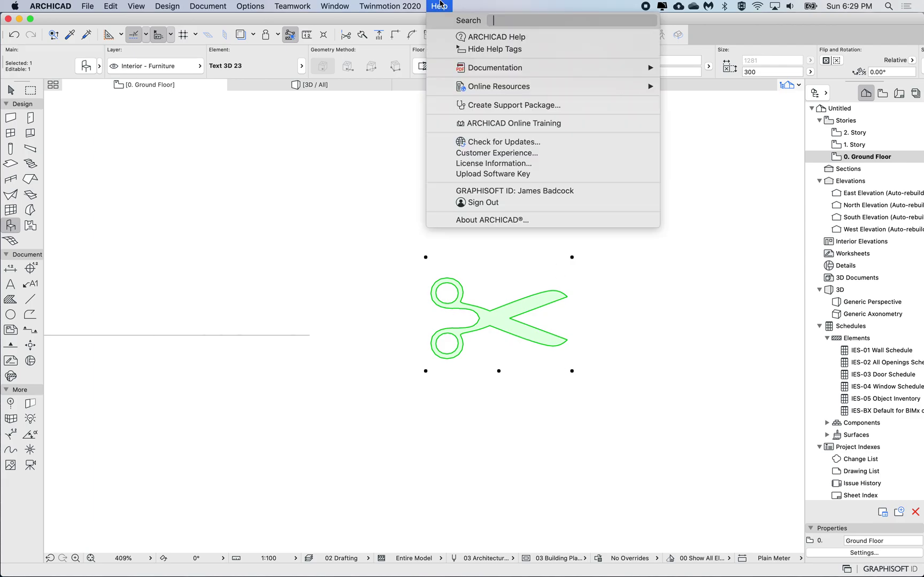
text(explode)
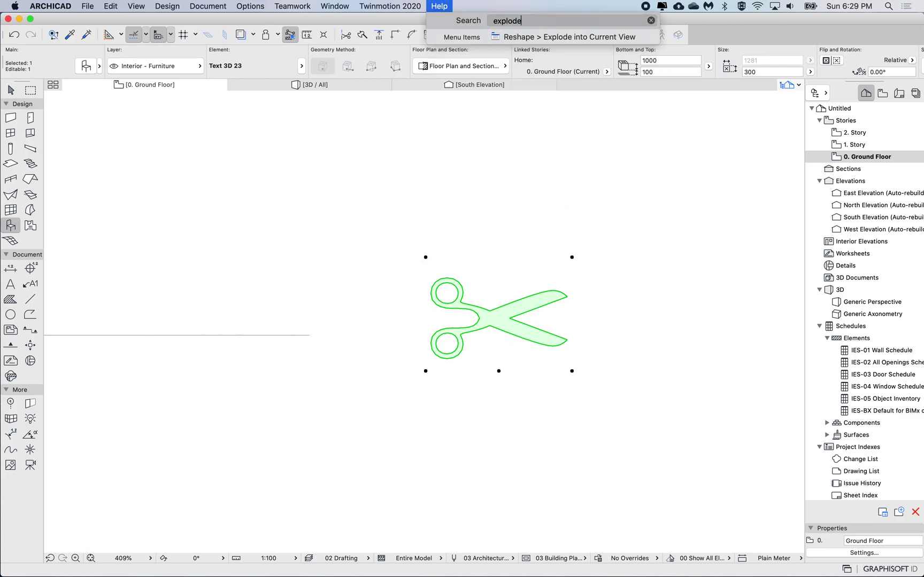
mouse_move(523, 38)
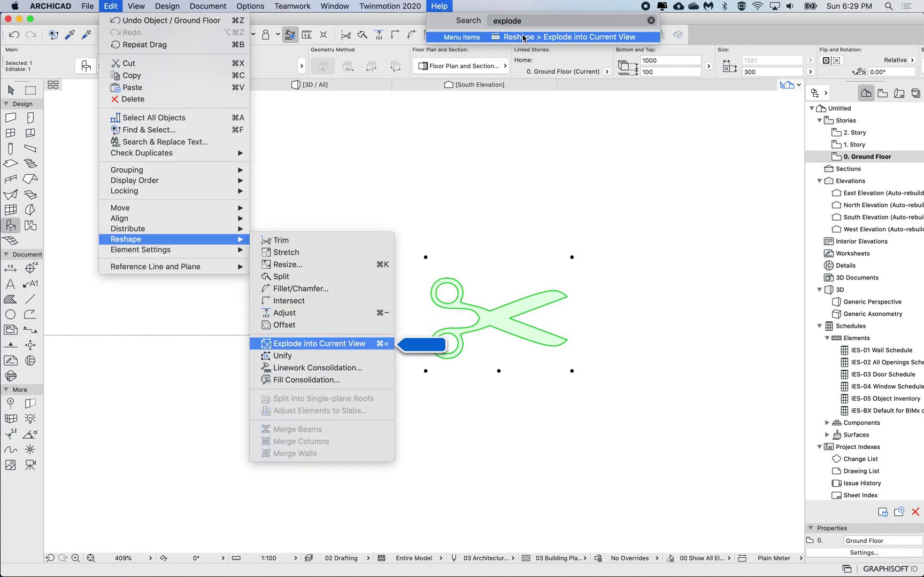
click(523, 37)
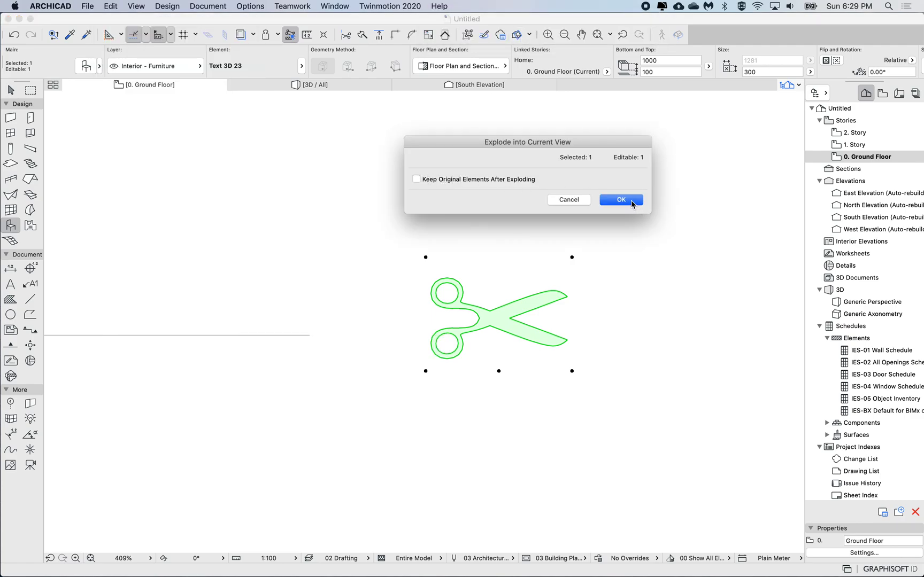
click(628, 200)
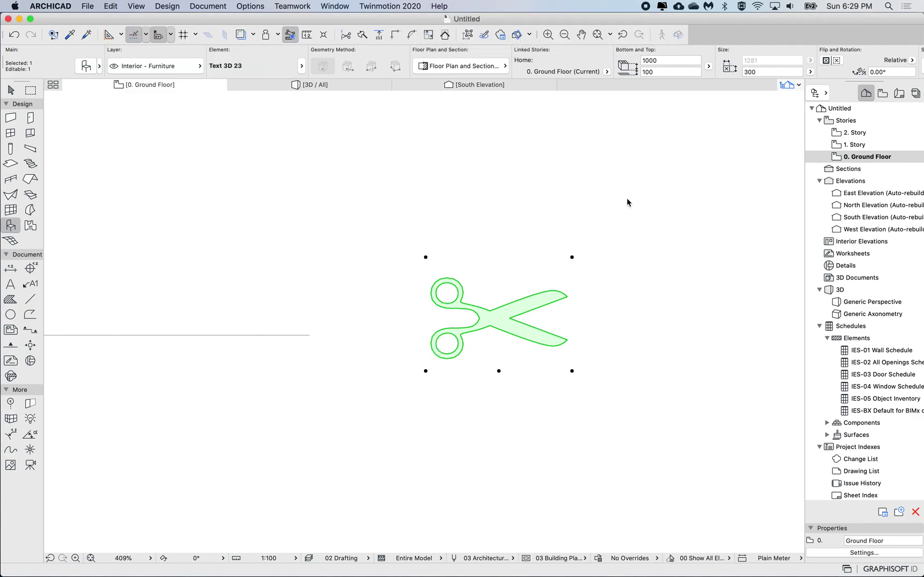
Select and remove the background fill inside the exploded scissors.
shift+click(495, 321)
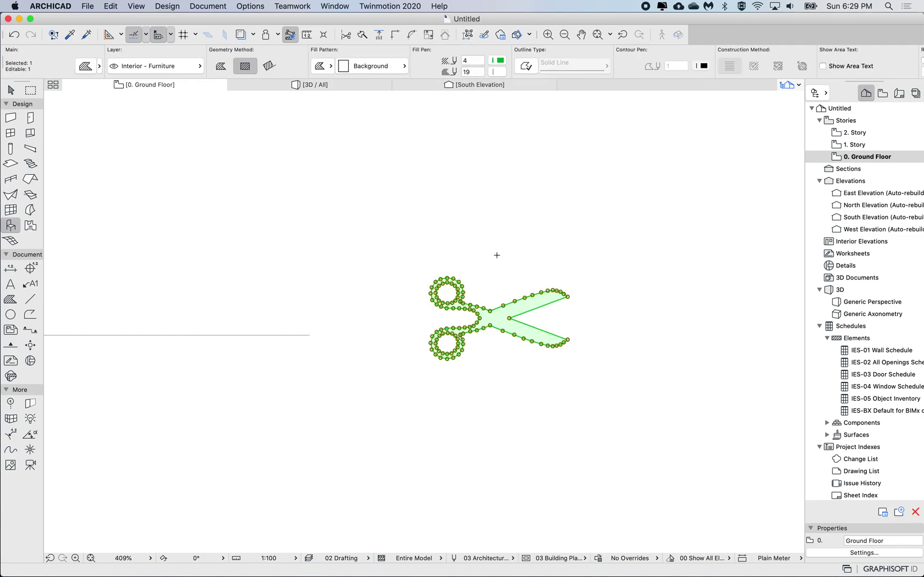
key(Escape)
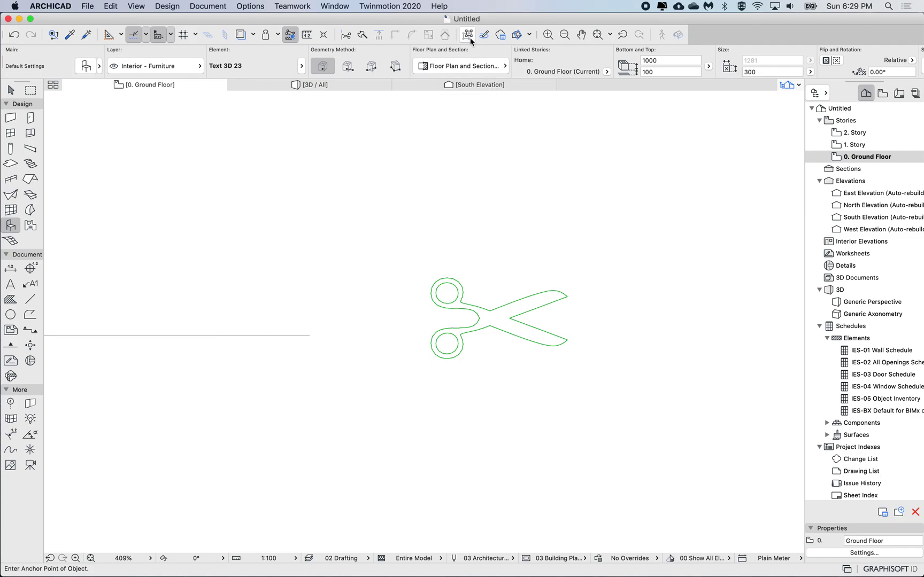
shift+click(489, 321)
key(Escape)
Move all the scissors outline lines so the inner vertex between the blades meets the horizontal line's right endpoint.
click(10, 90)
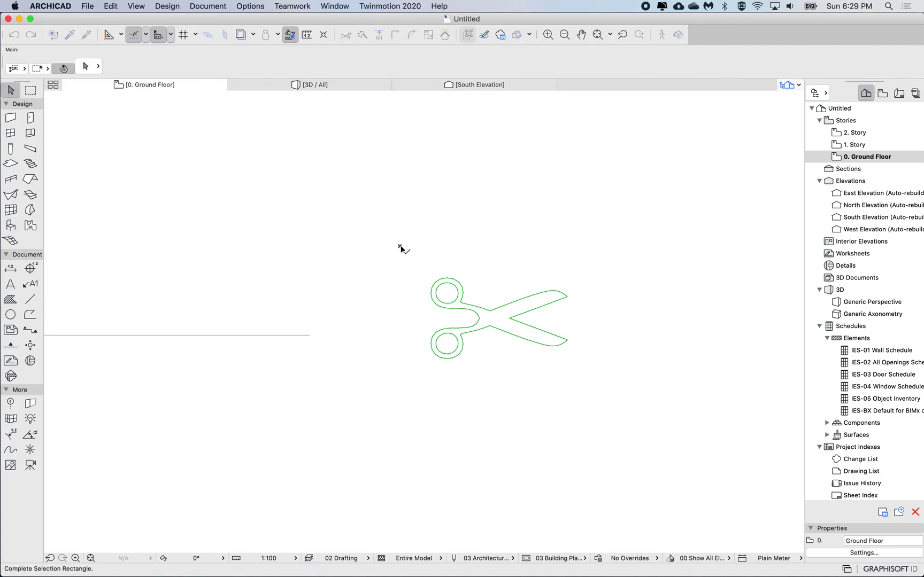
drag(398, 246, 595, 389)
scroll(421, 341, up, 3)
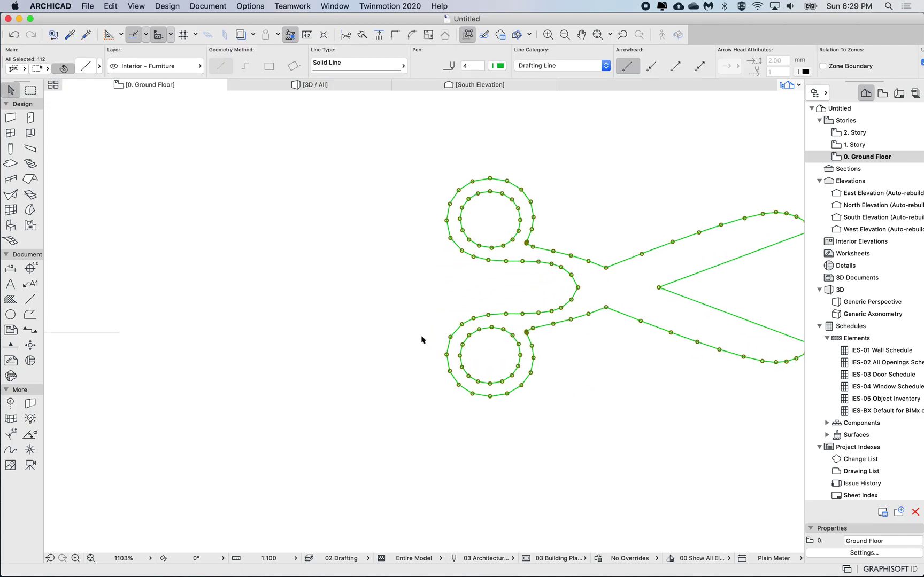
key(super+d)
click(658, 288)
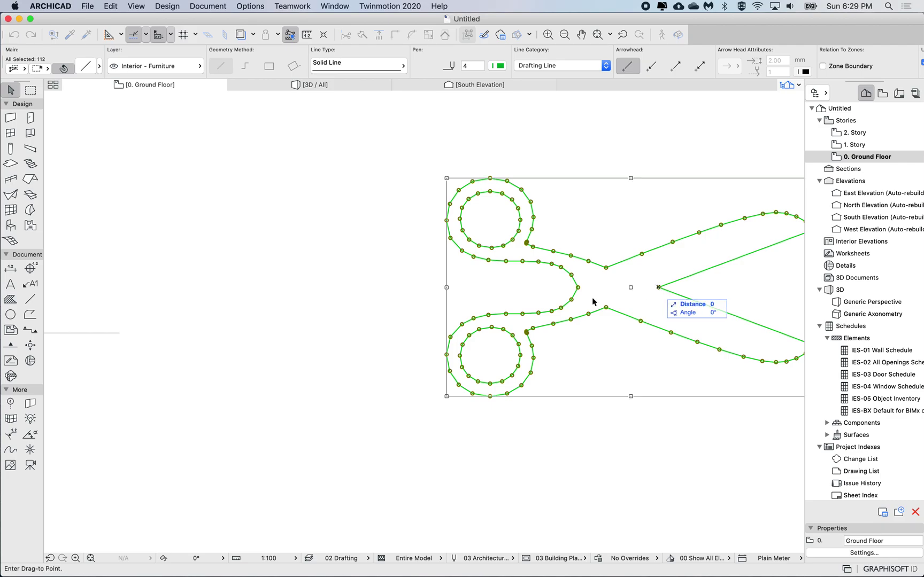
click(118, 333)
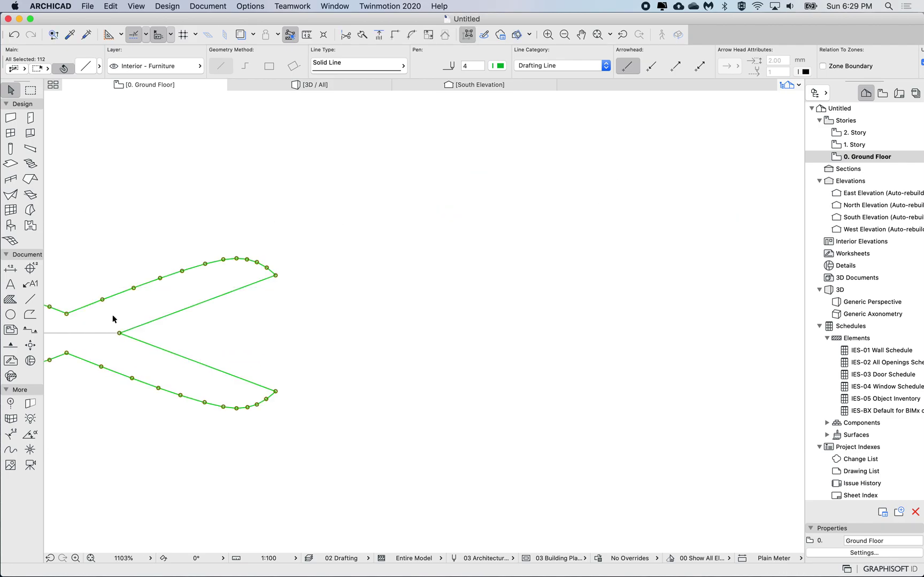
Move the scissors outline lines to the right so the horizontal line's right end sits between the two handles.
key(super+d)
click(119, 333)
click(392, 333)
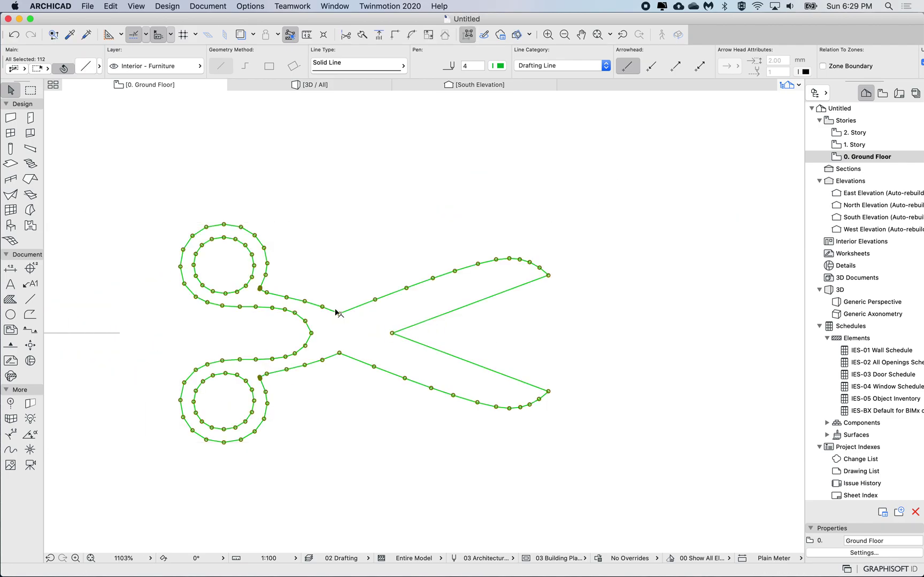
key(super+d)
click(392, 333)
click(293, 329)
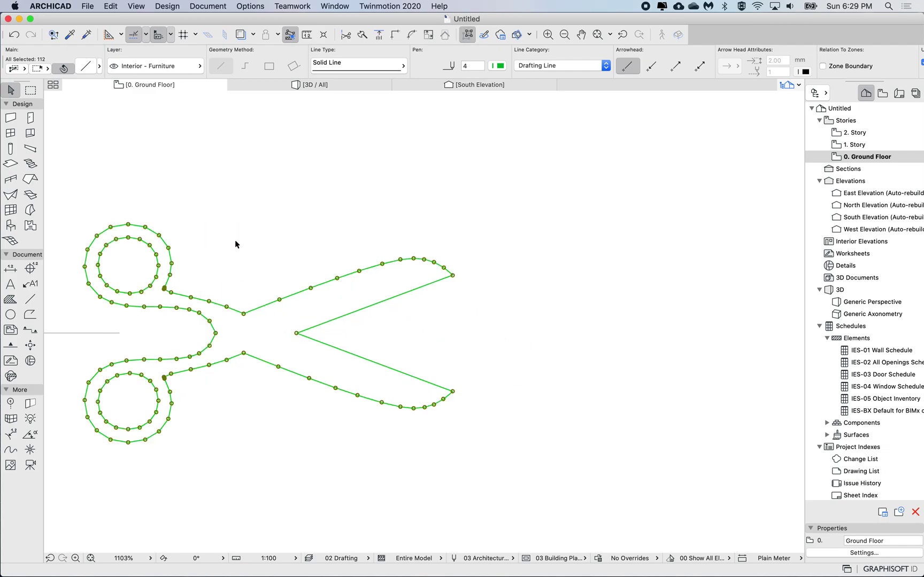
key(Escape)
Copy the horizontal line together with all the scissors outline lines, and clear the selection.
scroll(235, 244, down, 3)
scroll(235, 245, left, 6)
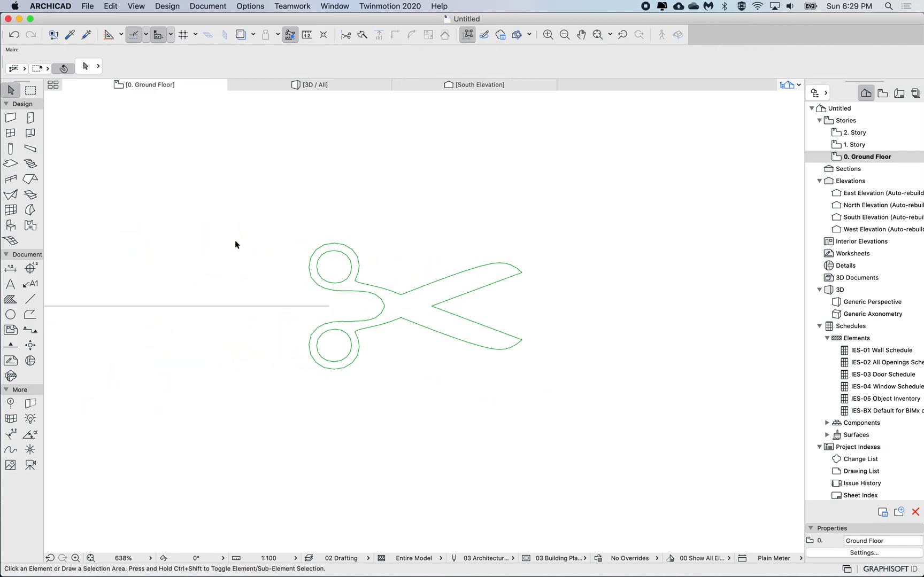
scroll(235, 245, down, 5)
scroll(235, 243, left, 3)
scroll(235, 244, up, 2)
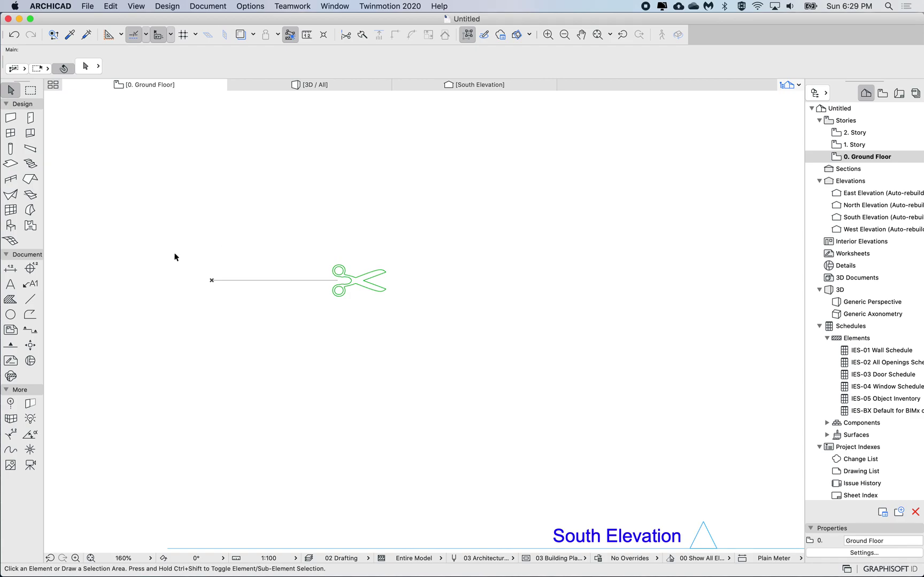
drag(168, 242, 407, 314)
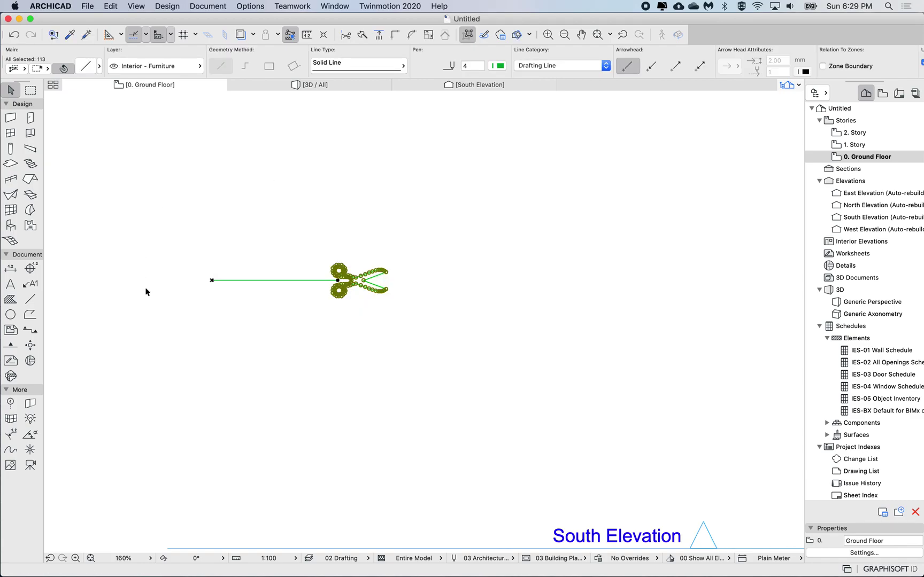
click(304, 245)
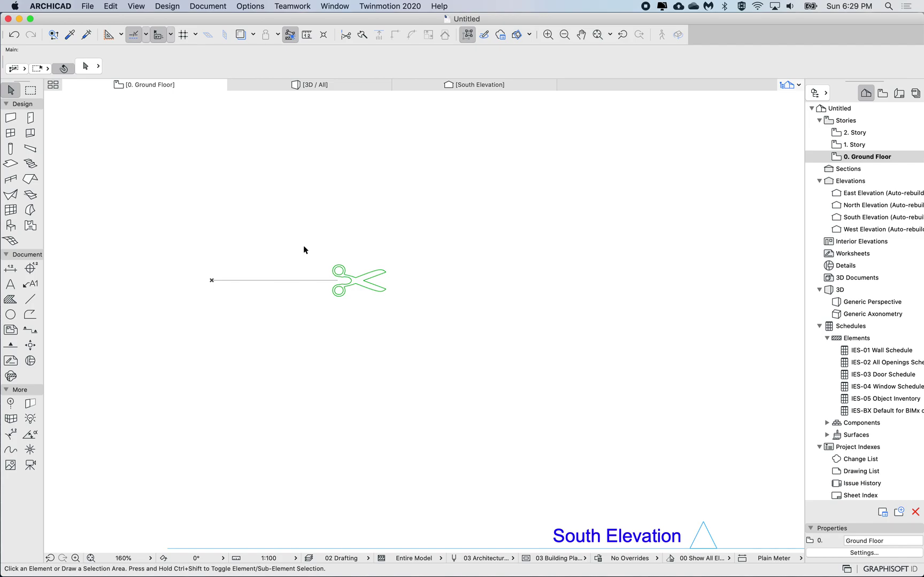
Create a new symbol line type named 02 Scissors.
click(251, 6)
mouse_move(278, 19)
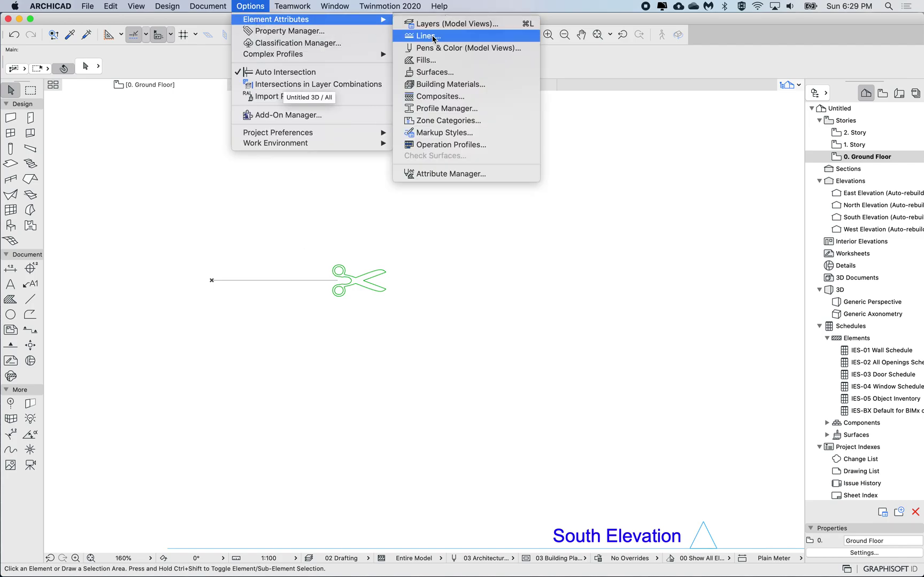
click(323, 185)
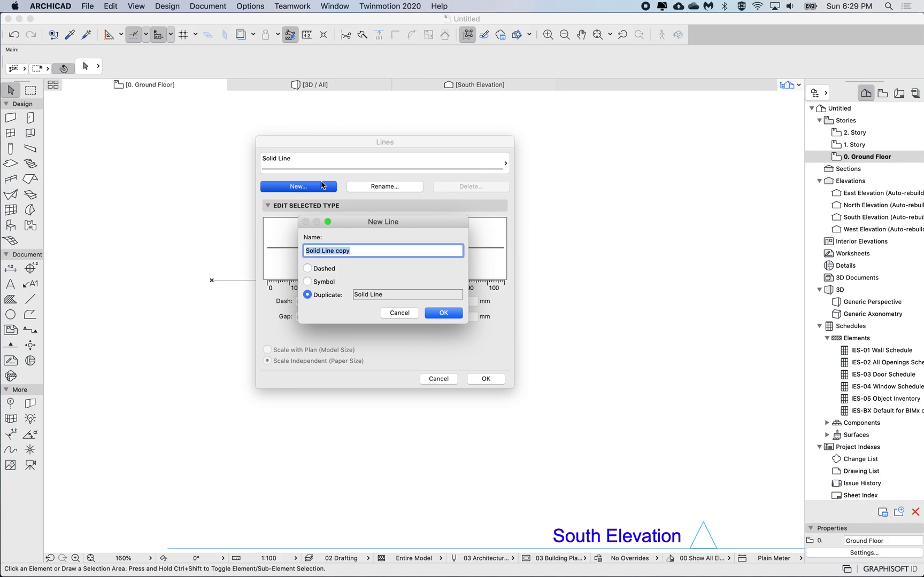
click(313, 283)
text(02 Scissors)
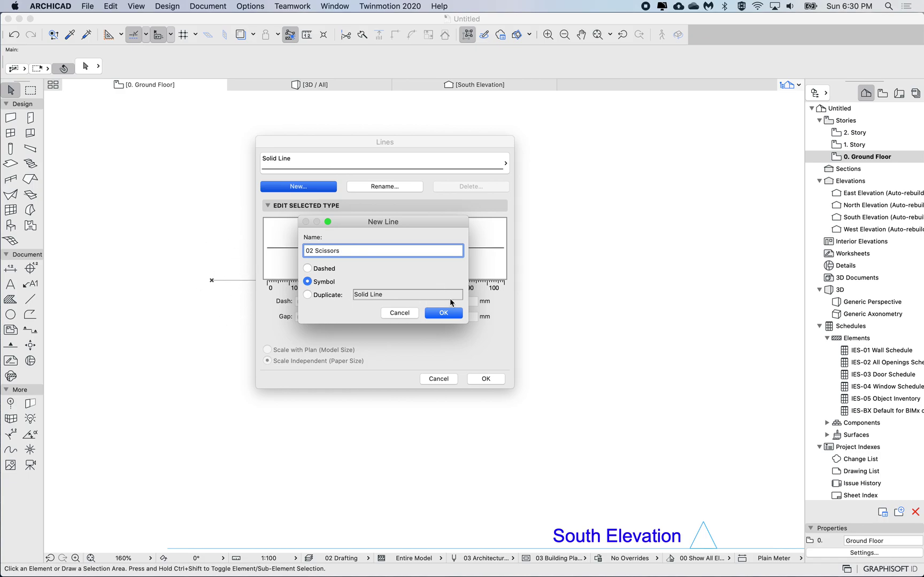
click(454, 315)
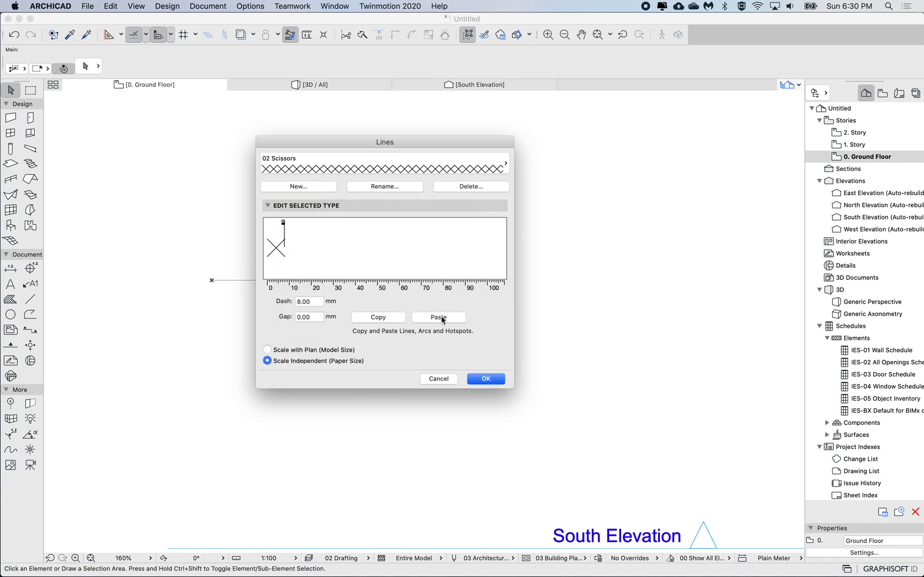
Paste the copied line and scissors as the 02 Scissors symbol, with a 20 mm dash and 1 mm gap, and accept the line type.
click(443, 320)
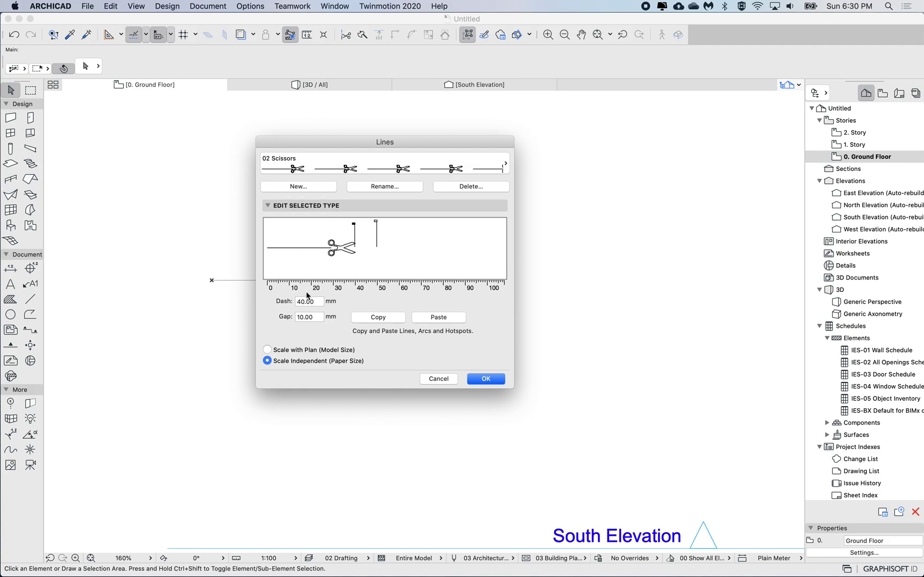
double_click(313, 304)
text(20)
key(Tab)
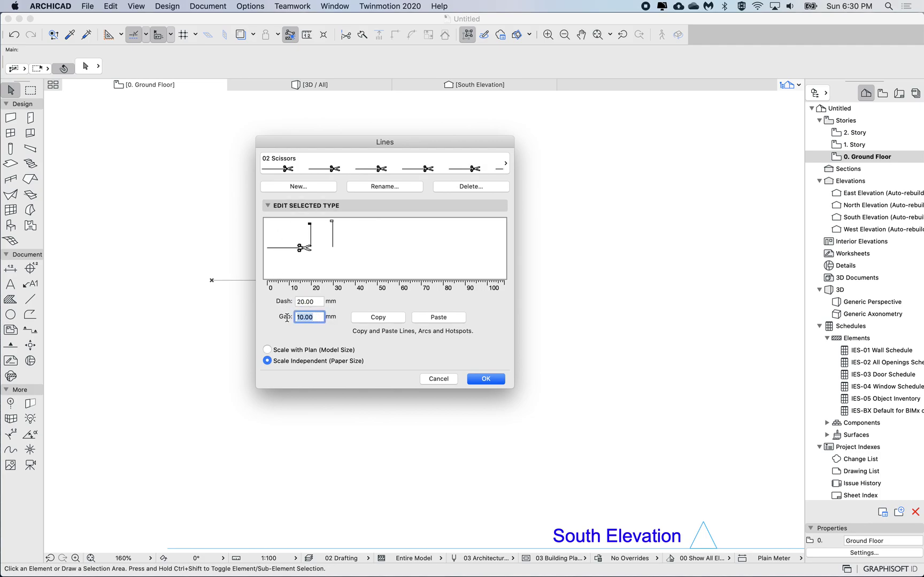
text(1.00)
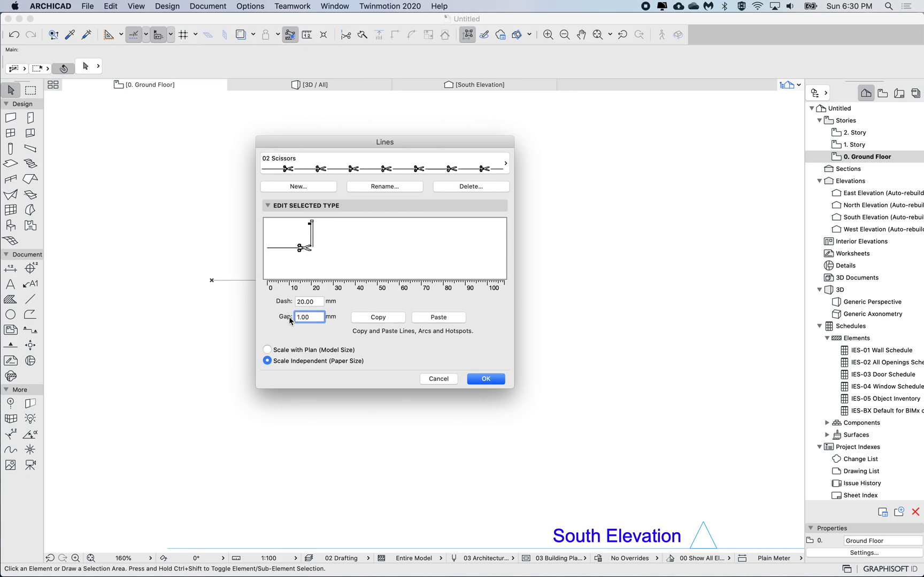
click(488, 379)
Change the curved triangle polyline's line type to 02 Scissors.
scroll(396, 327, down, 5)
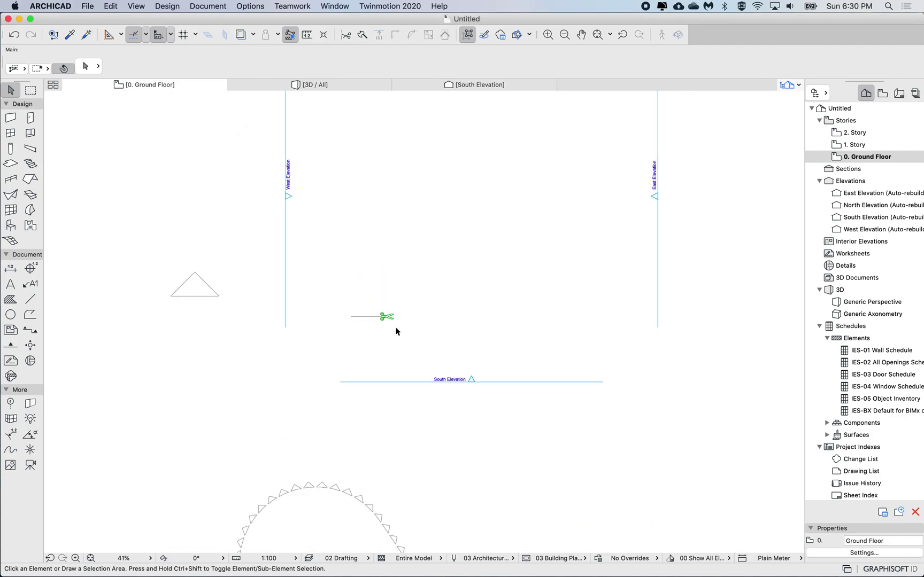
scroll(396, 329, down, 5)
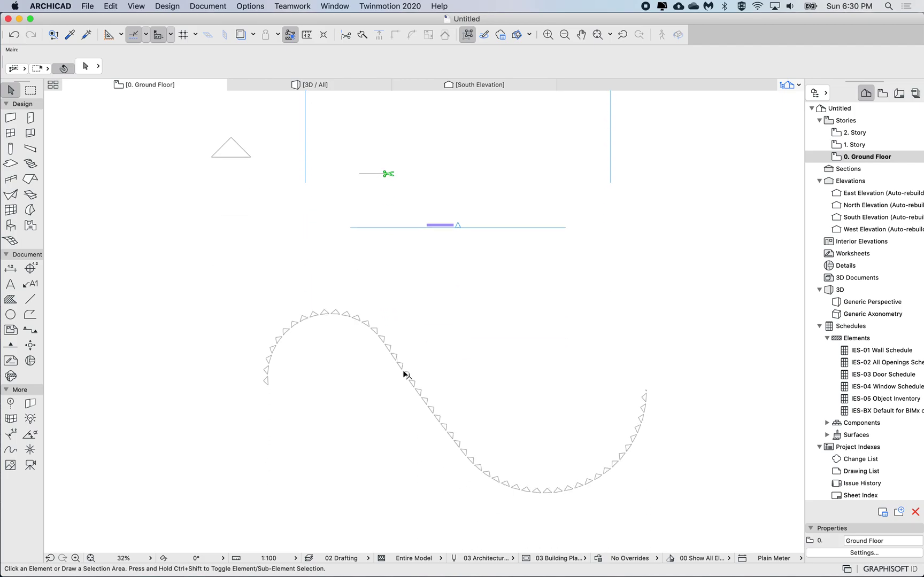
scroll(405, 376, up, 5)
click(404, 374)
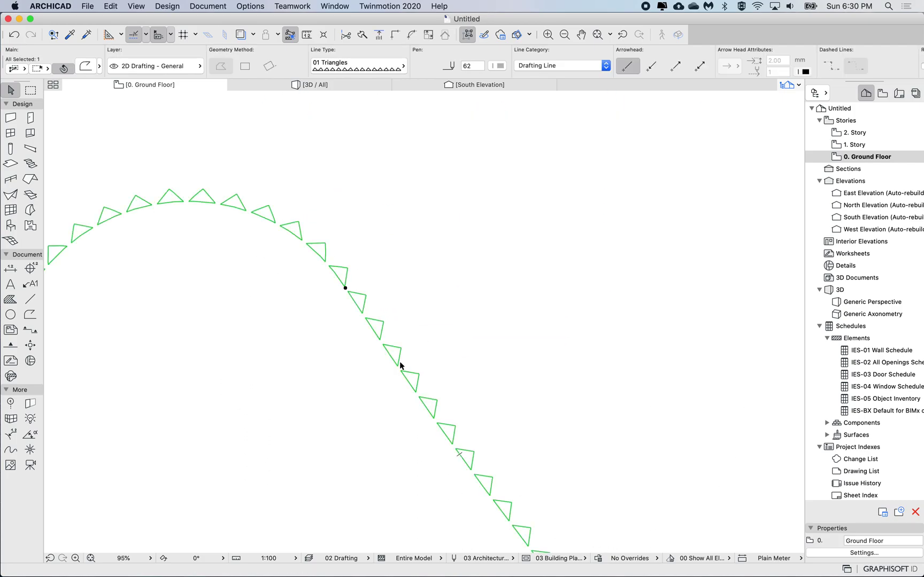
click(386, 71)
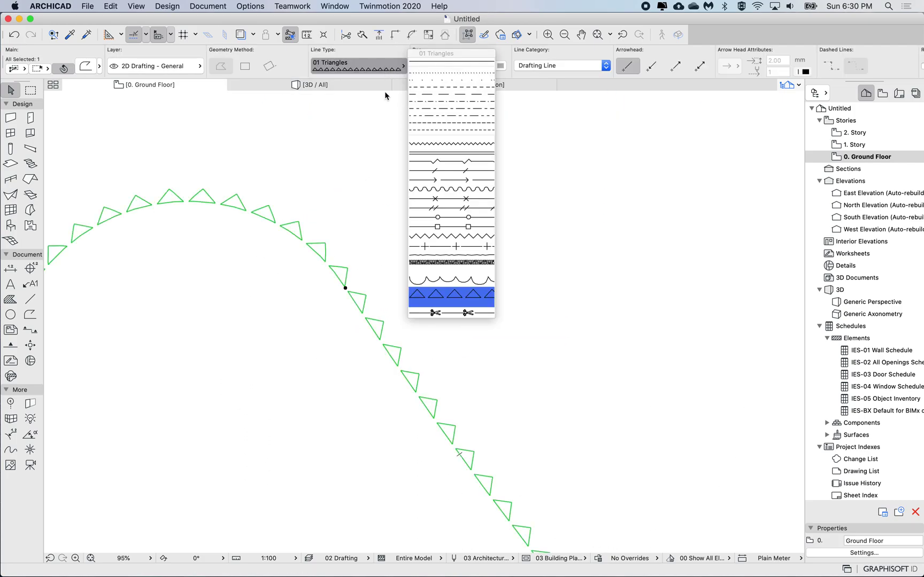
click(452, 315)
Examine the scissors pattern along the polyline, especially the gap between the blades and the following line segment.
scroll(363, 330, up, 8)
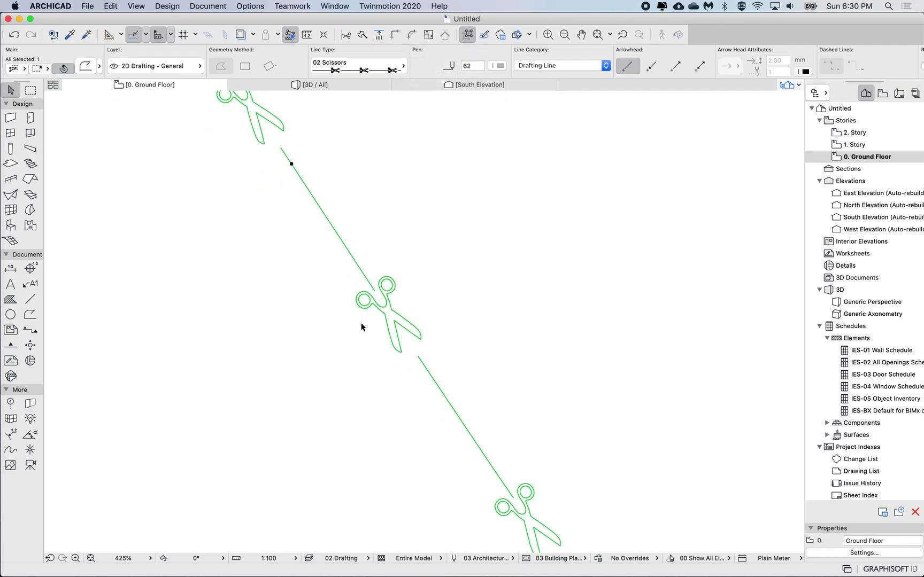
scroll(505, 472, down, 4)
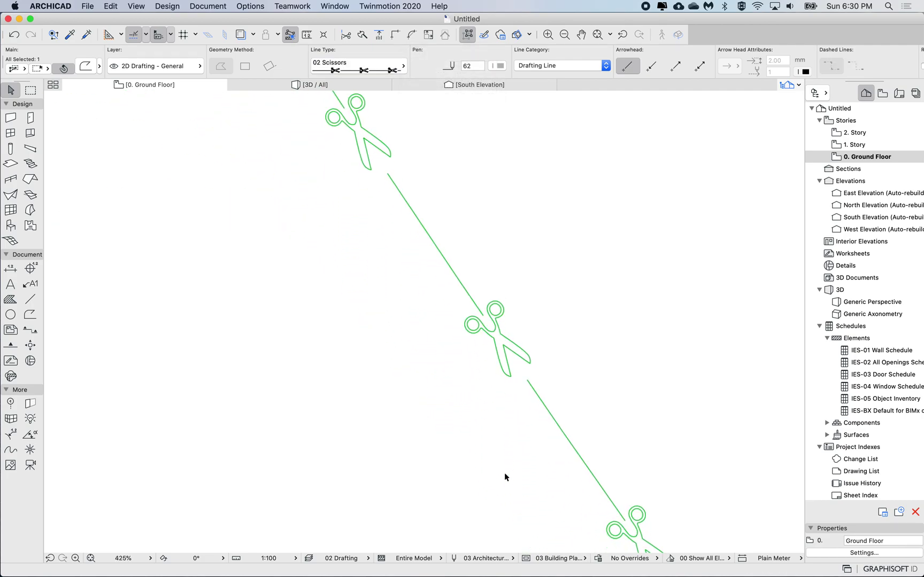
scroll(505, 477, right, 2)
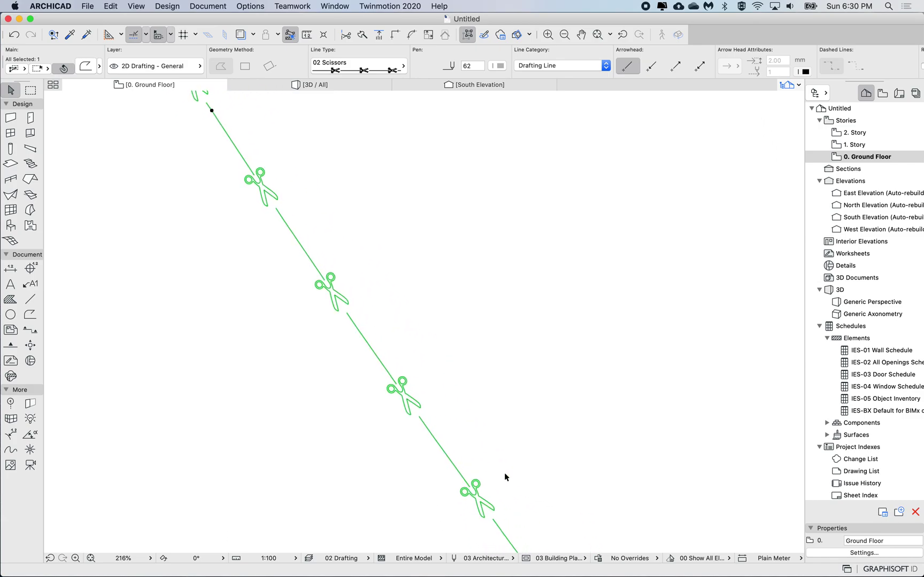
scroll(505, 472, down, 2)
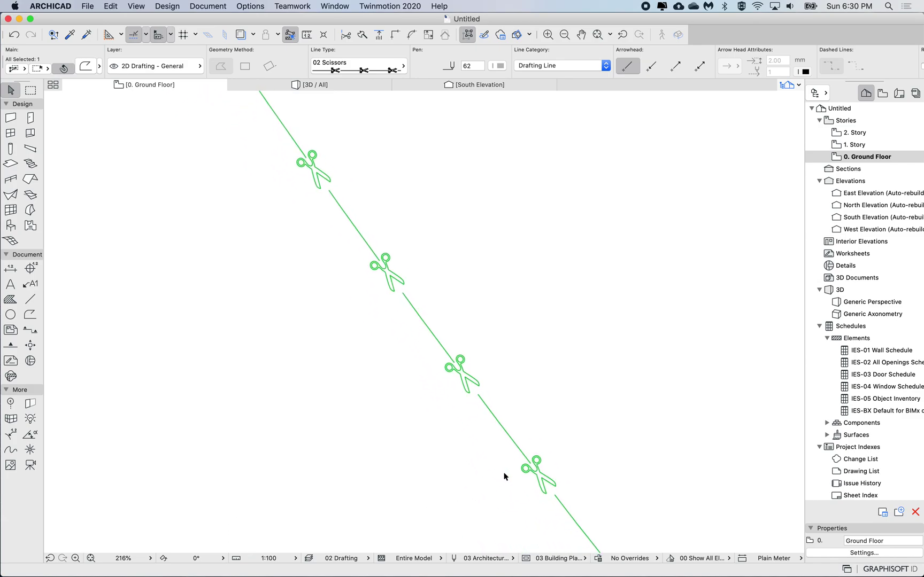
scroll(459, 403, up, 5)
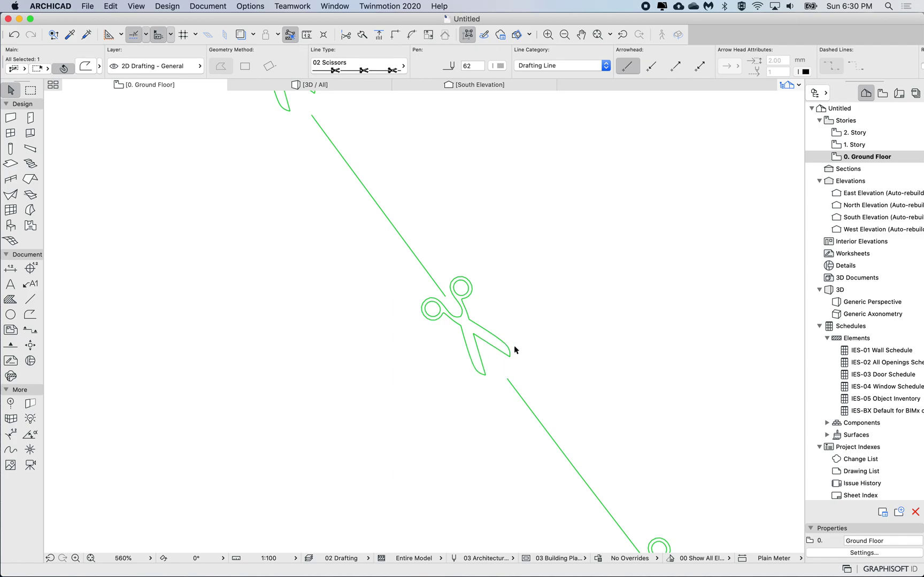
scroll(460, 275, down, 5)
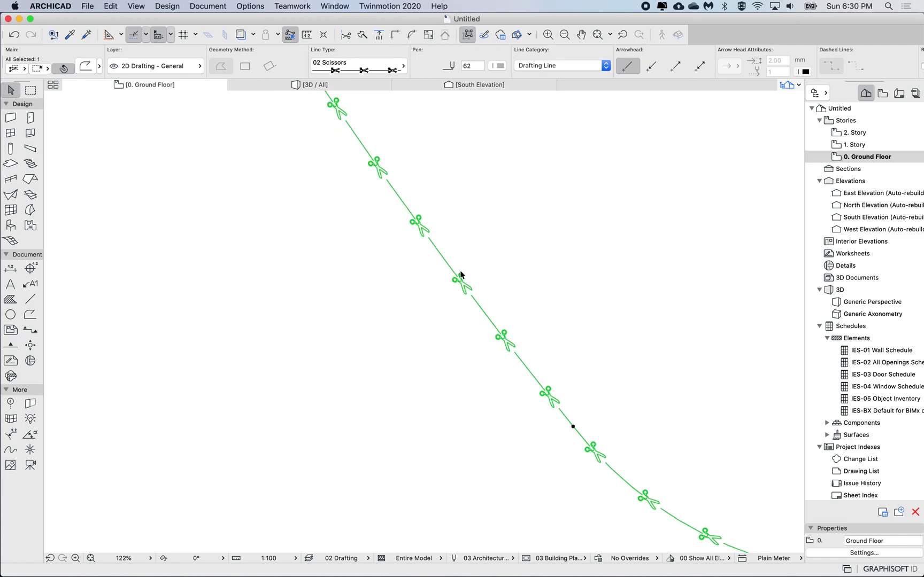
scroll(411, 185, down, 3)
Draw a line with the horizontal line's settings from the inner blade vertex horizontally to just past the blade tips.
scroll(410, 186, up, 10)
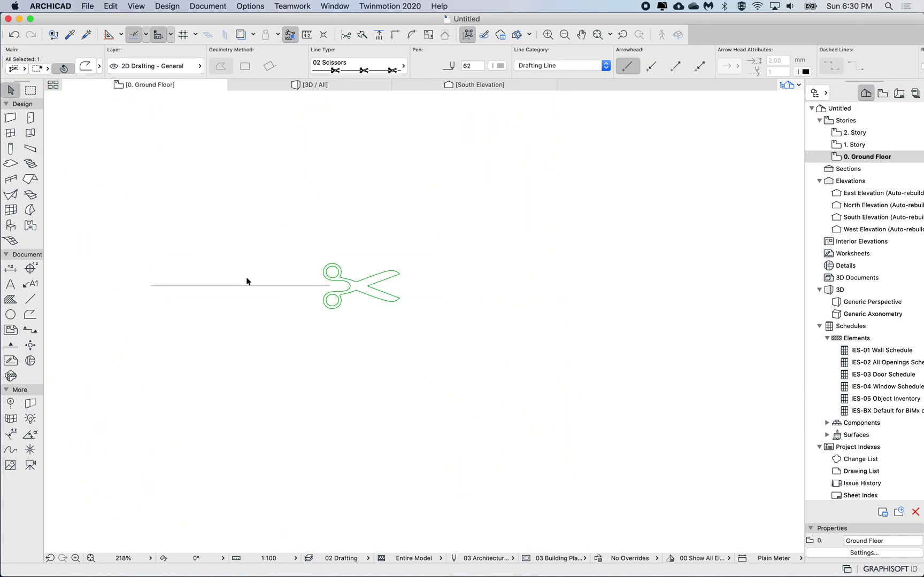
scroll(247, 281, up, 8)
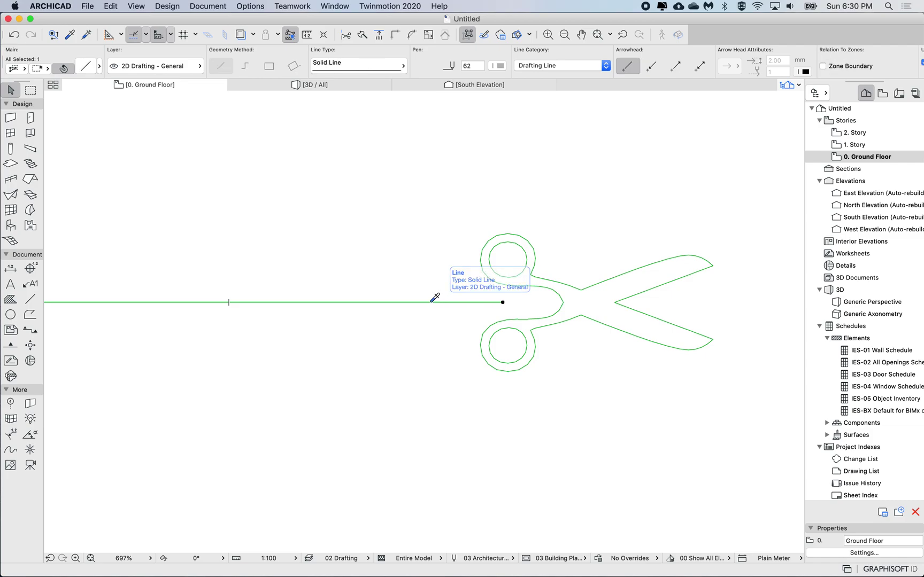
key(l)
scroll(679, 311, right, 3)
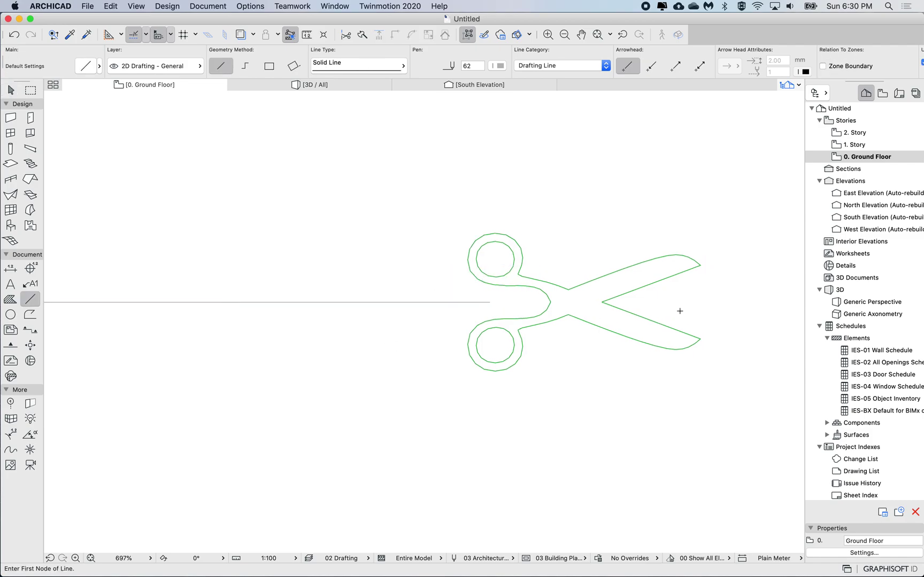
click(527, 303)
click(654, 302)
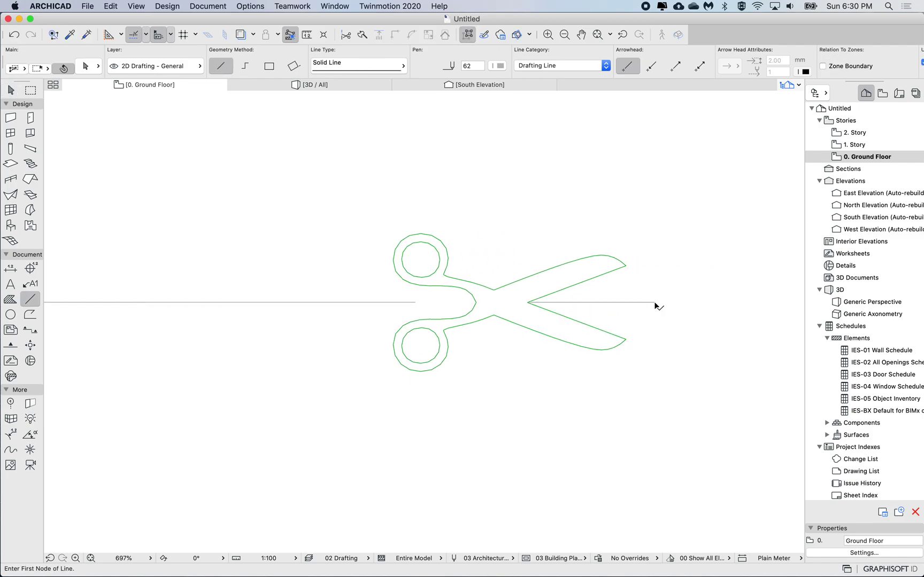
Shorten the new line by moving its start from the inner vertex to a point between the blades.
click(527, 303)
click(582, 303)
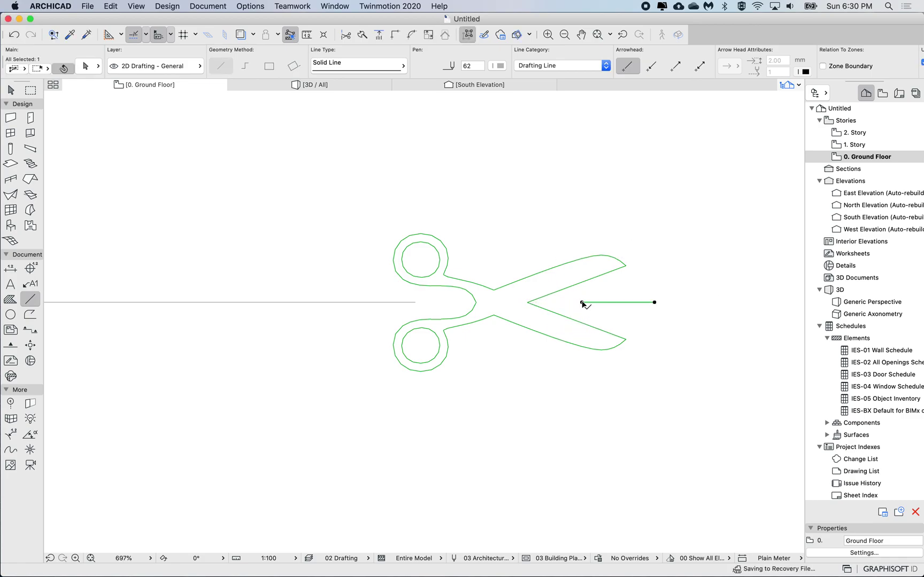
key(Escape)
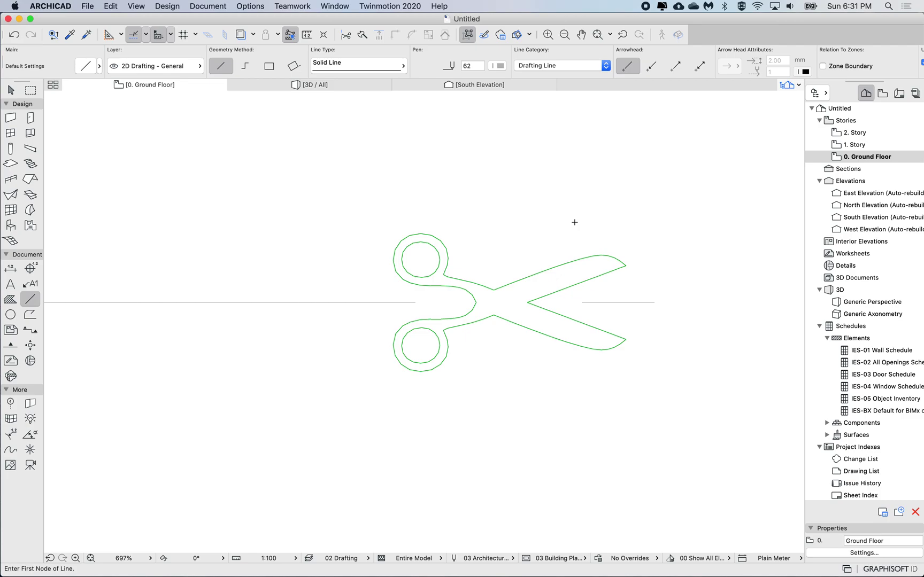
Copy both horizontal lines together with the scissors outlines, and clear the selection.
scroll(575, 222, down, 3)
key(m)
click(394, 171)
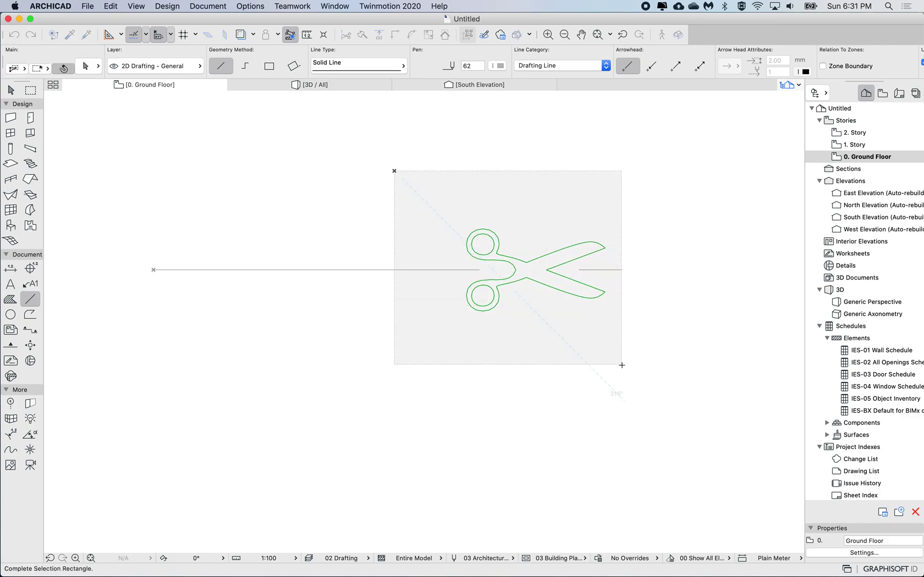
click(622, 365)
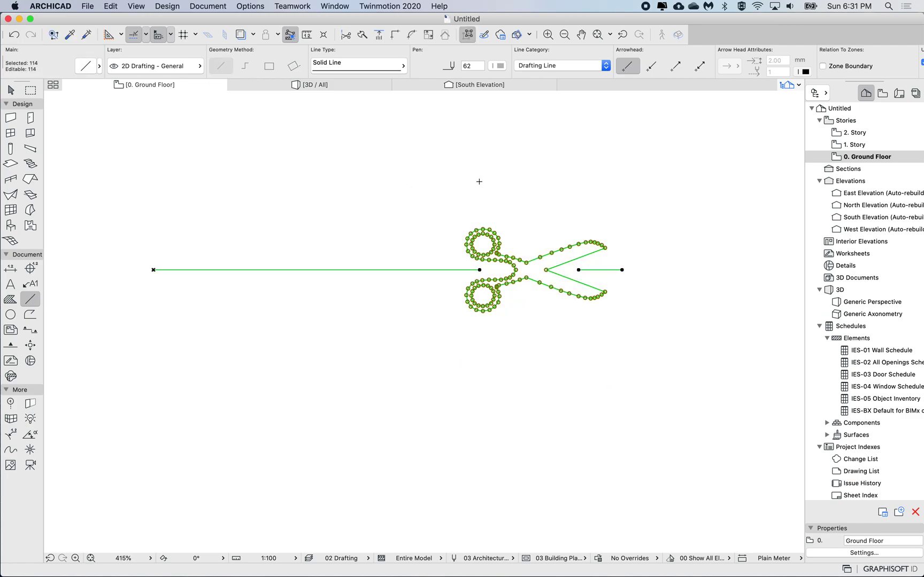
key(Escape)
Paste the copied linework into the 02 Scissors line type and set its dash to 20 mm and its gap to 0 mm.
click(250, 6)
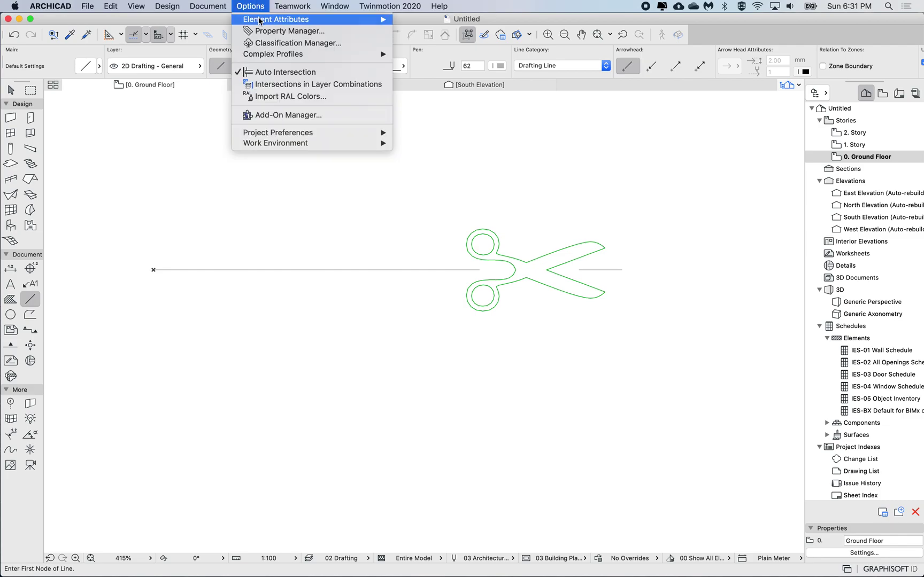
mouse_move(378, 20)
click(440, 36)
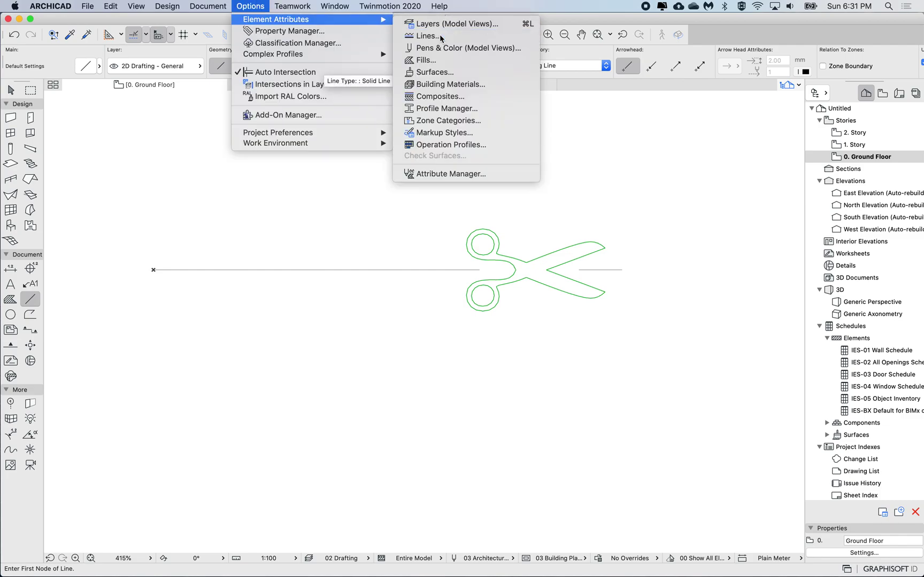
click(381, 168)
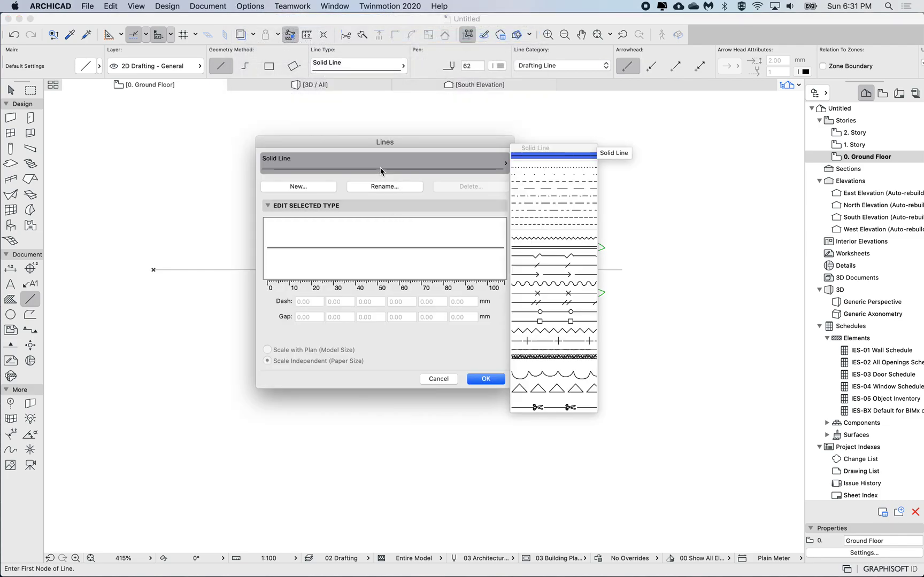
click(556, 408)
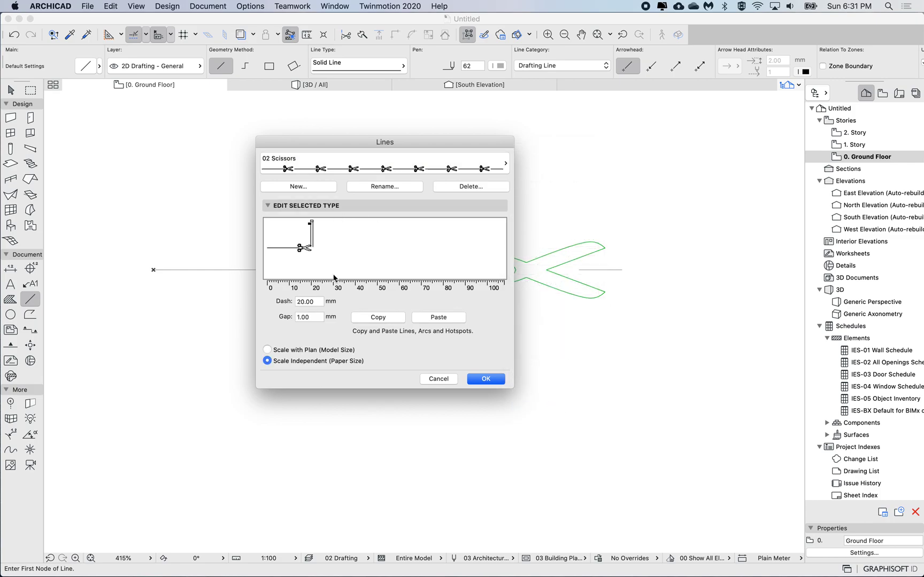
click(317, 302)
text(20)
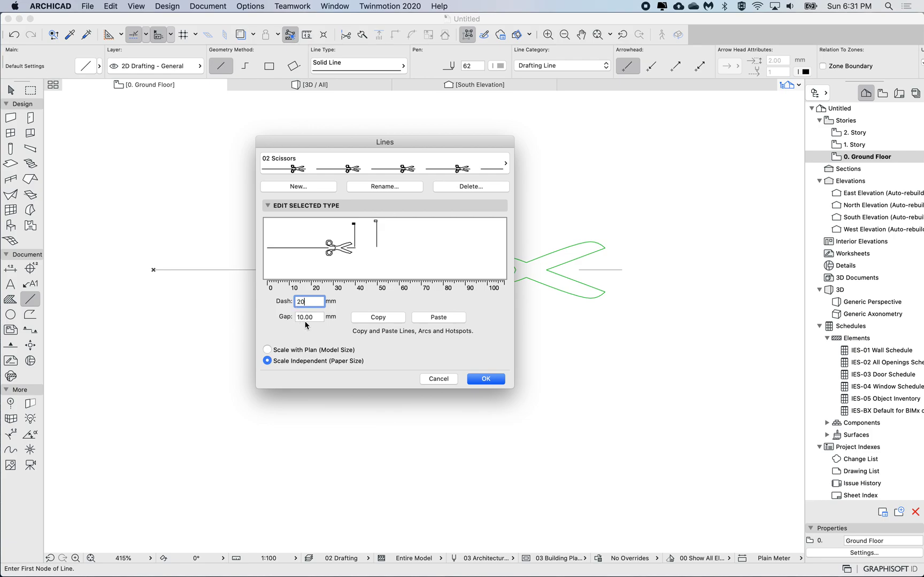
key(Tab)
text(0)
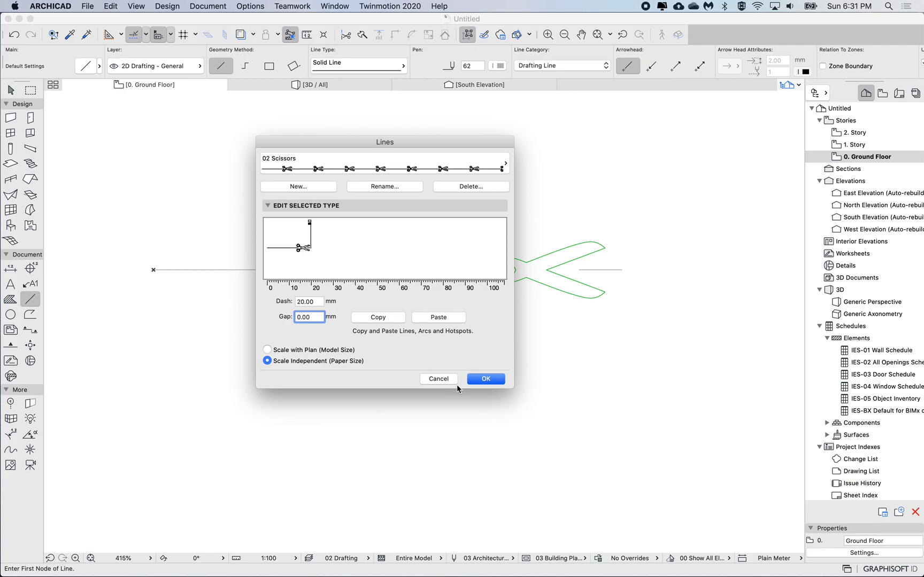
click(487, 379)
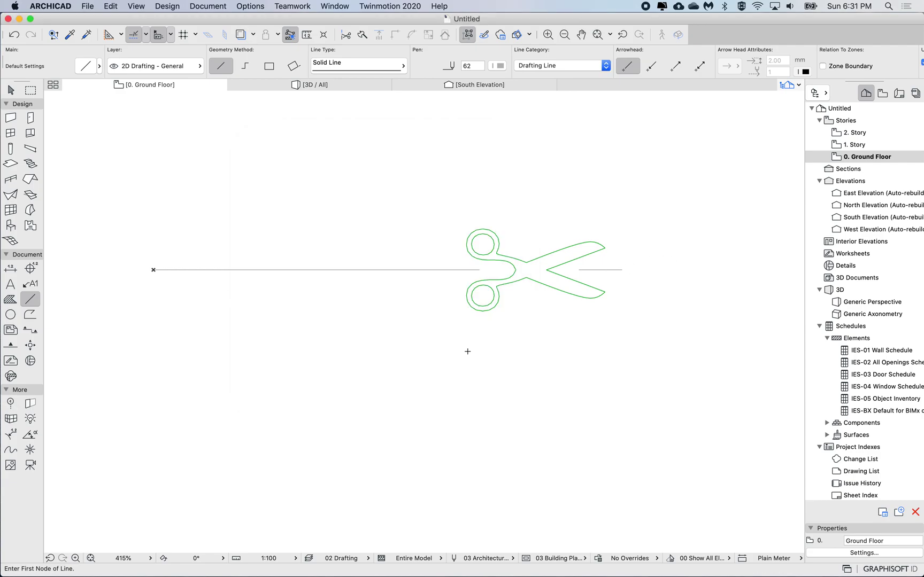
Examine the updated scissors pattern along the curved polyline, especially where the line continues between the blades.
scroll(444, 327, down, 5)
scroll(442, 329, down, 10)
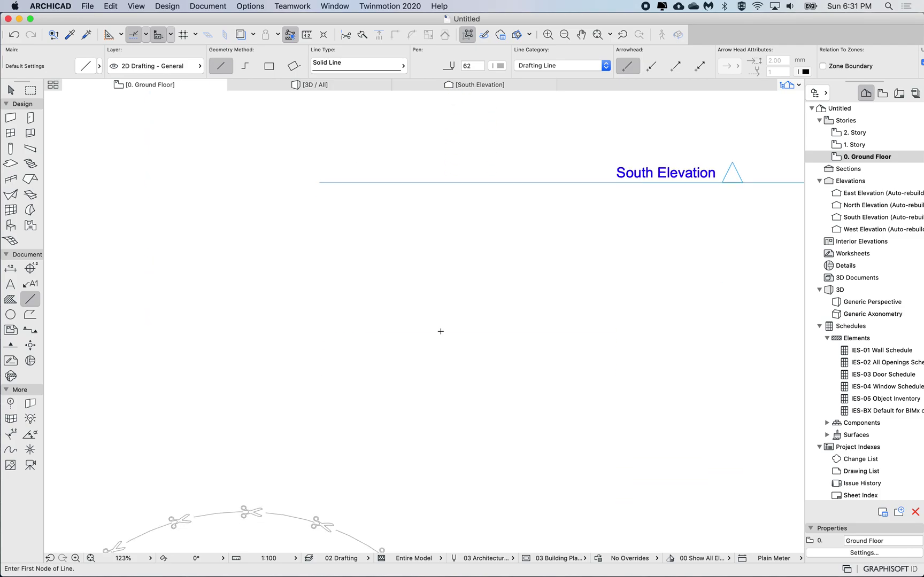
scroll(441, 331, down, 2)
scroll(418, 342, up, 10)
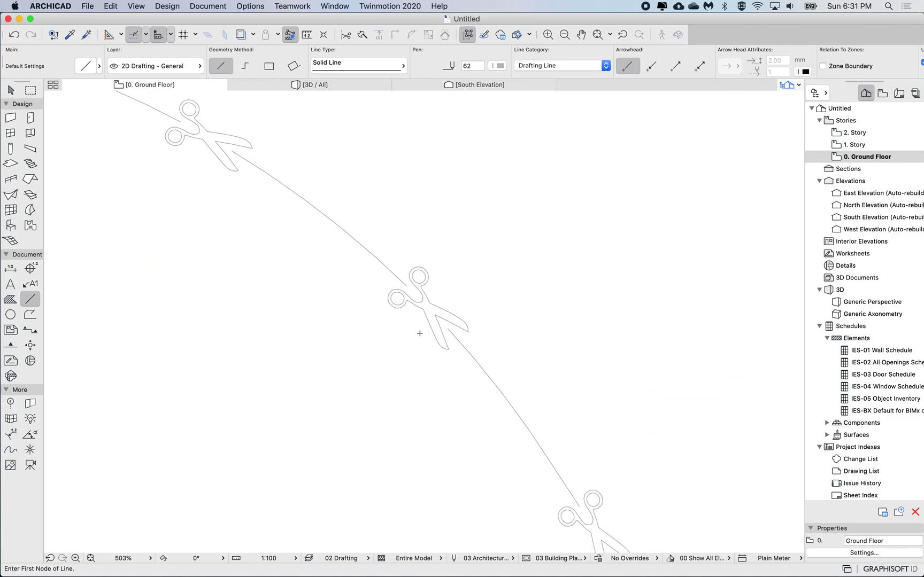
scroll(407, 335, down, 5)
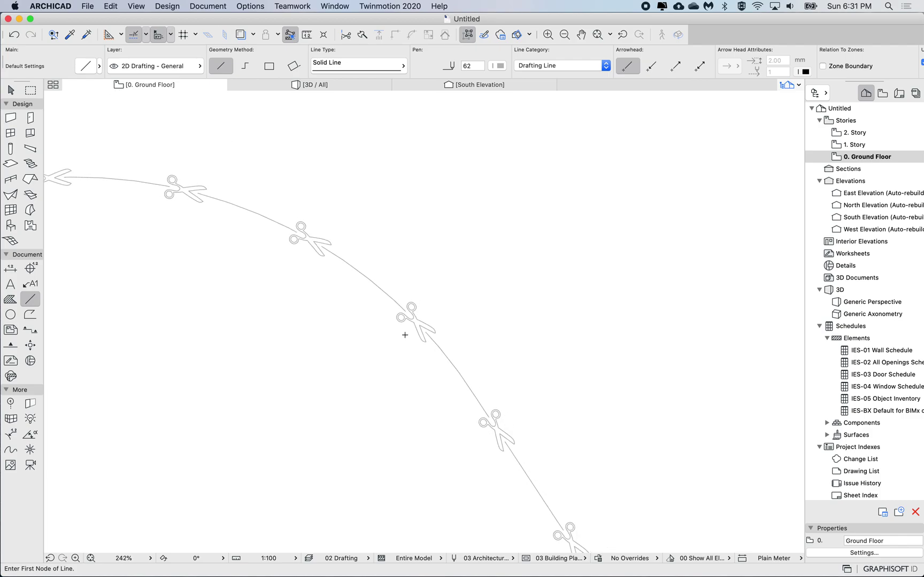
scroll(282, 236, left, 5)
scroll(283, 225, left, 1)
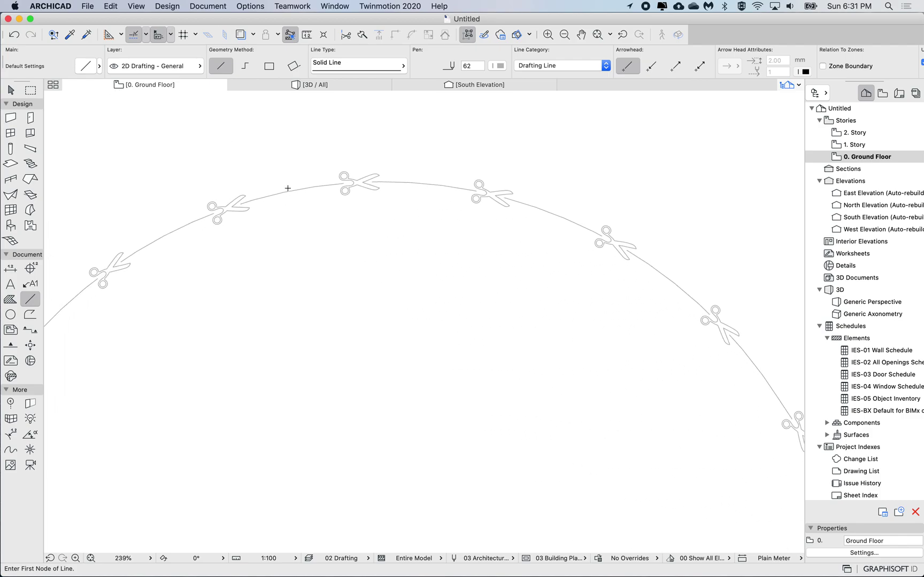
Change the pen of the curved 02 Scissors polyline to black, clear the selection and check the pattern along the curve.
shift+click(295, 192)
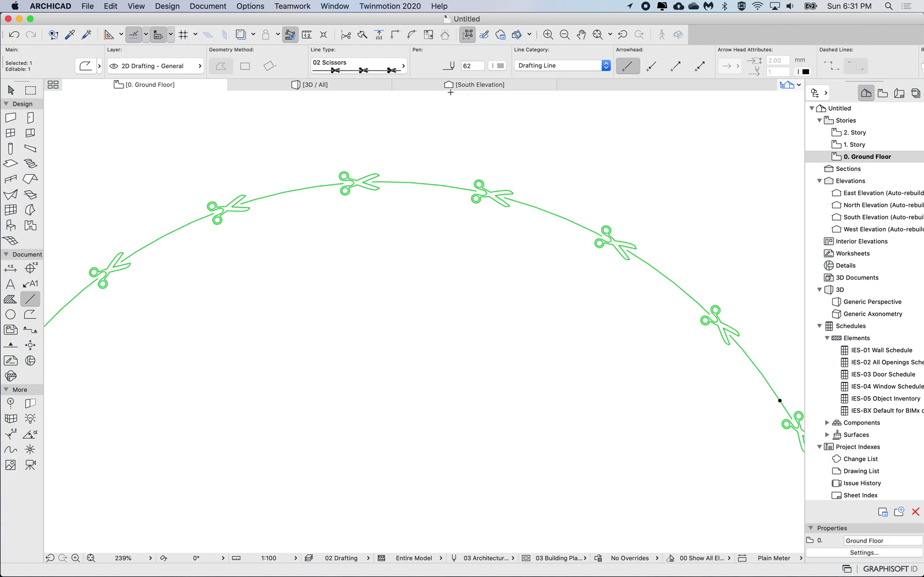
click(500, 66)
click(511, 64)
key(Escape)
scroll(387, 245, left, 2)
scroll(388, 246, right, 5)
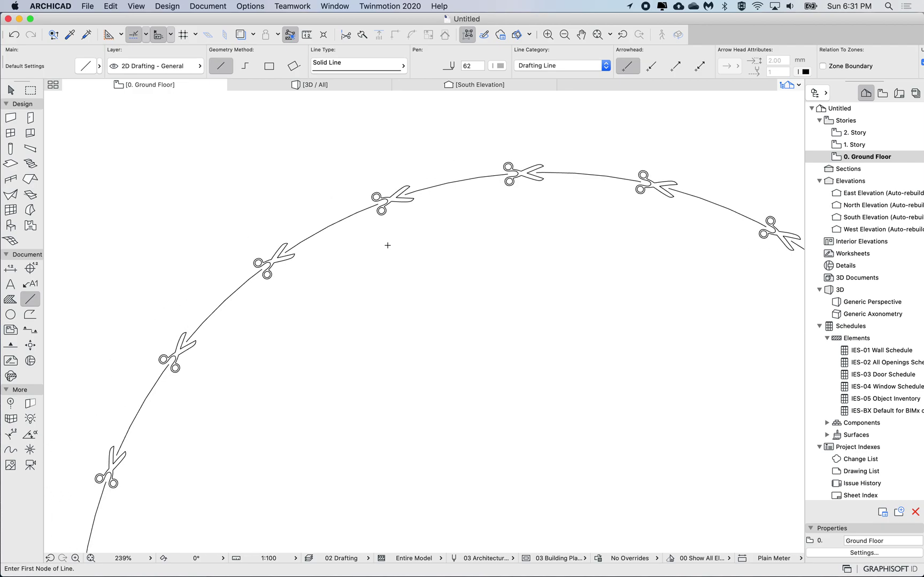
scroll(387, 246, down, 3)
scroll(388, 246, right, 3)
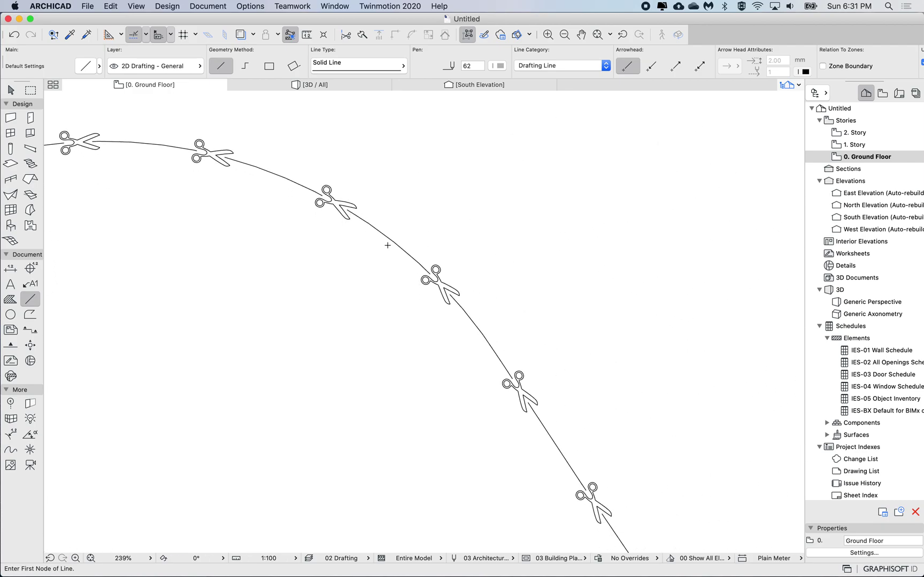